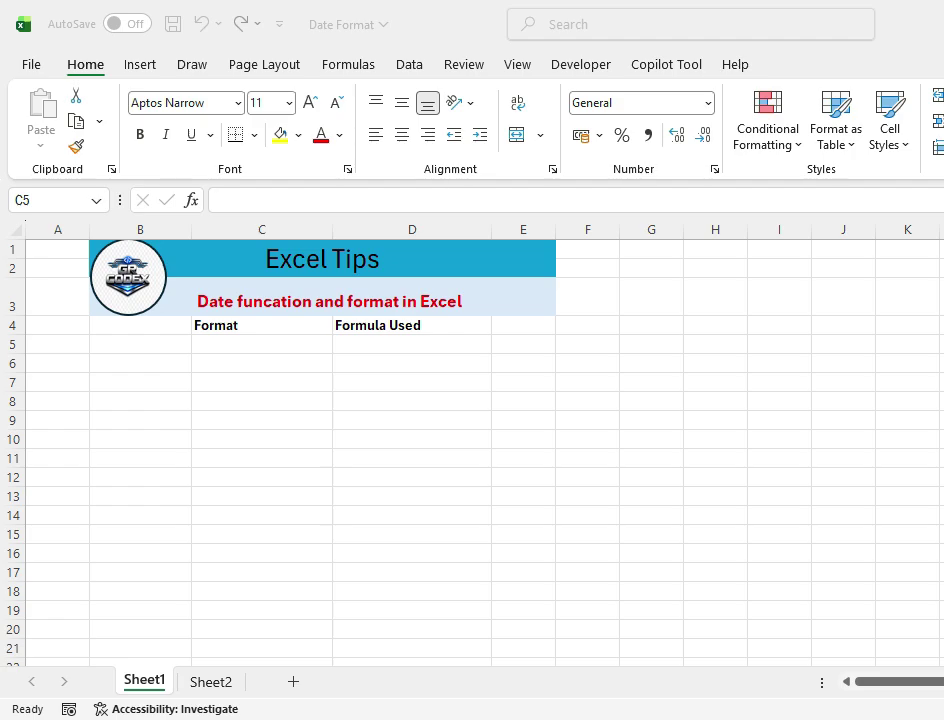
# - Enter the label Date in C5 and the formula =DATE(2026,5,5) in D5
pyautogui.click(262, 344)
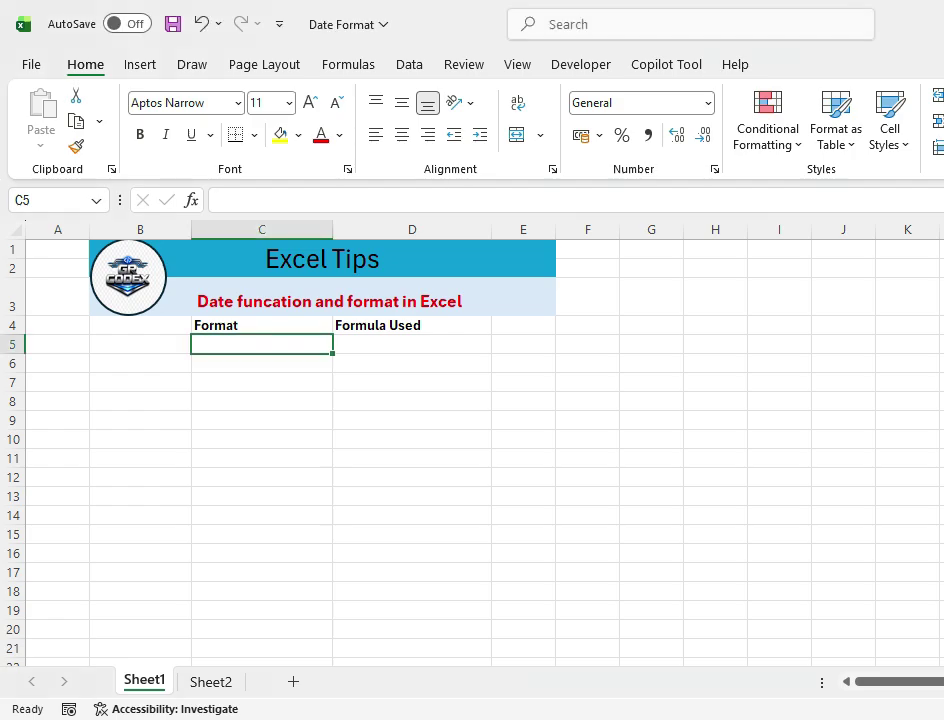
pyautogui.write('Date')
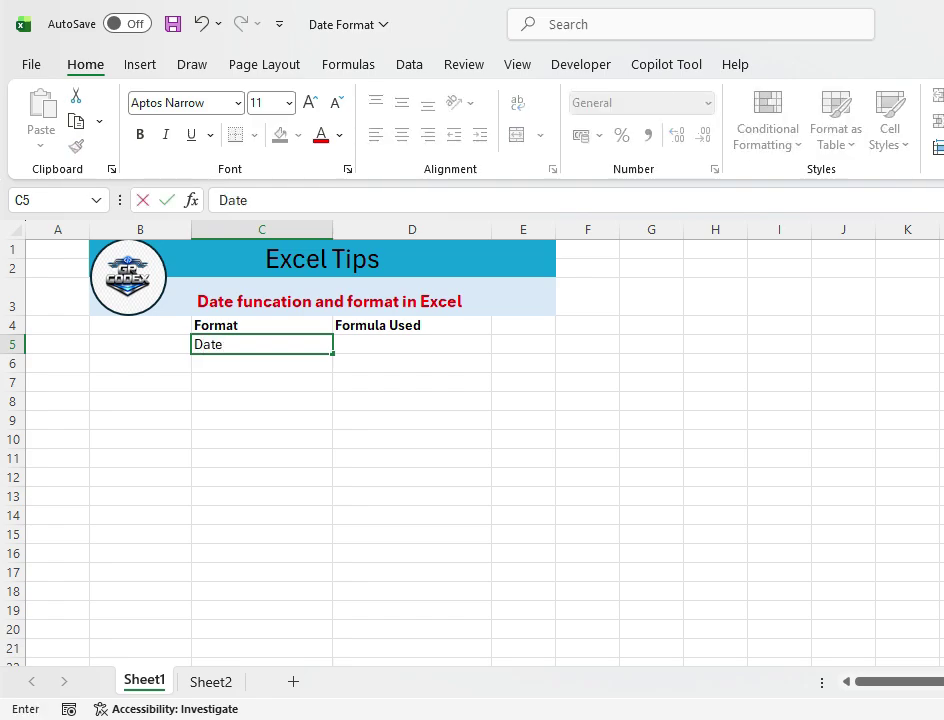
pyautogui.press('Tab')
pyautogui.write('=')
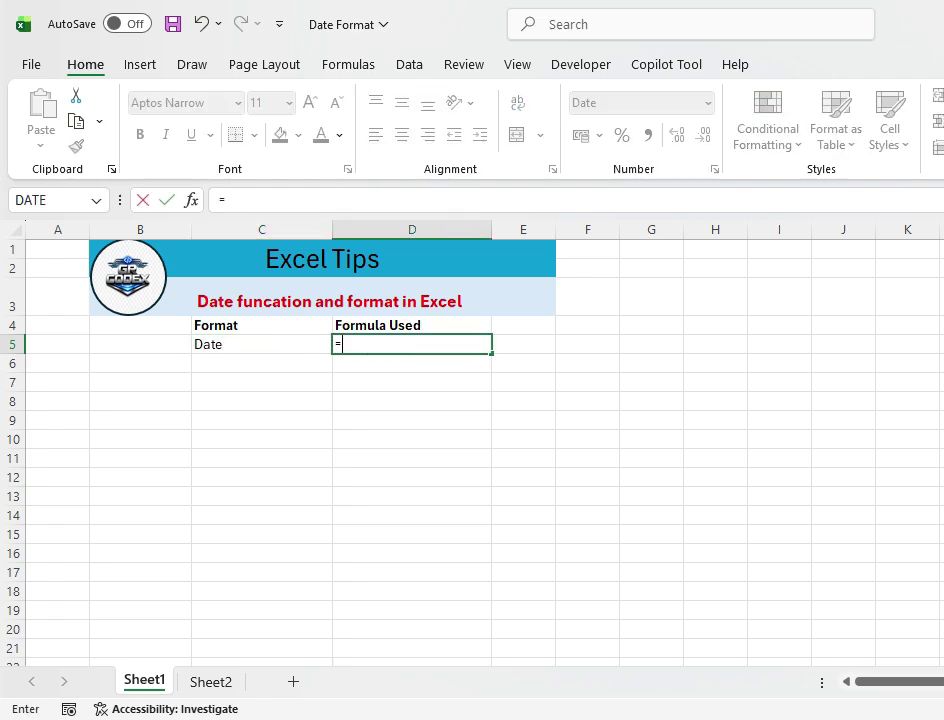
pyautogui.write('Date(')
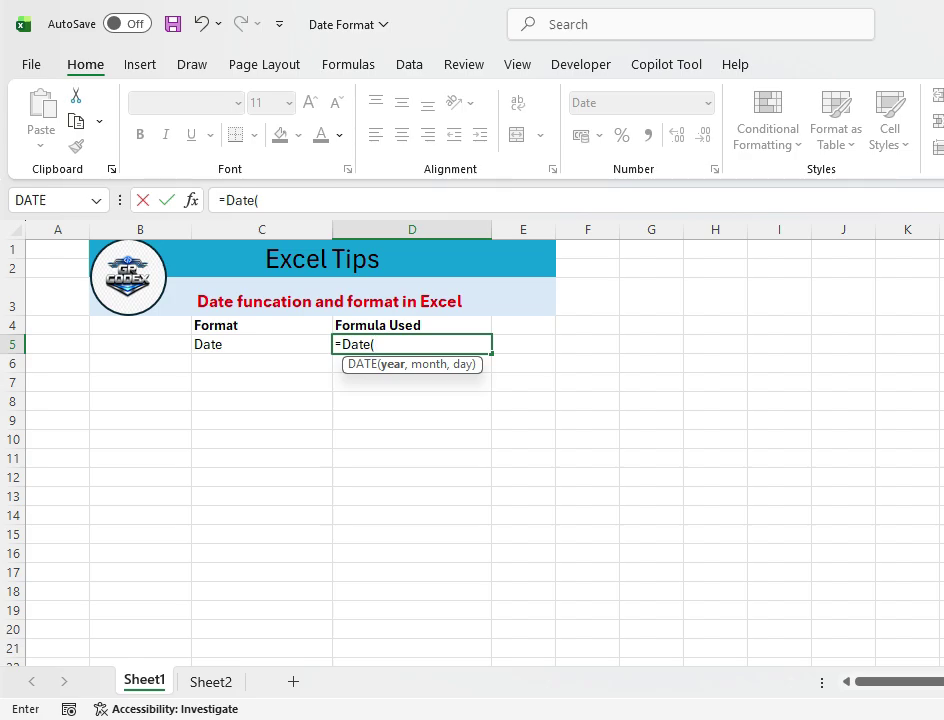
pyautogui.write('2026,5')
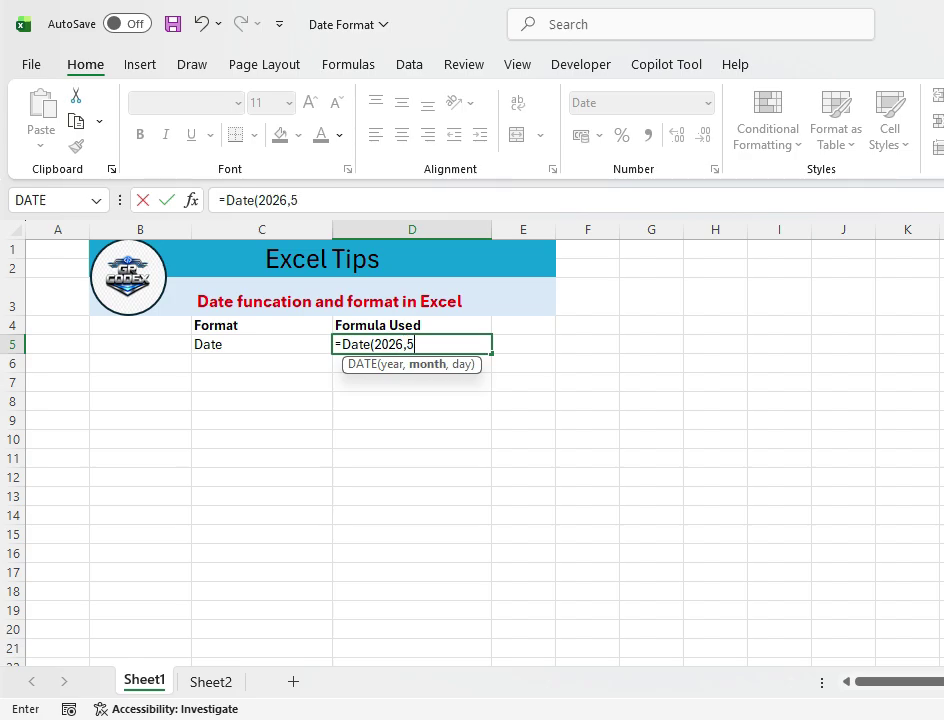
pyautogui.write(',5')
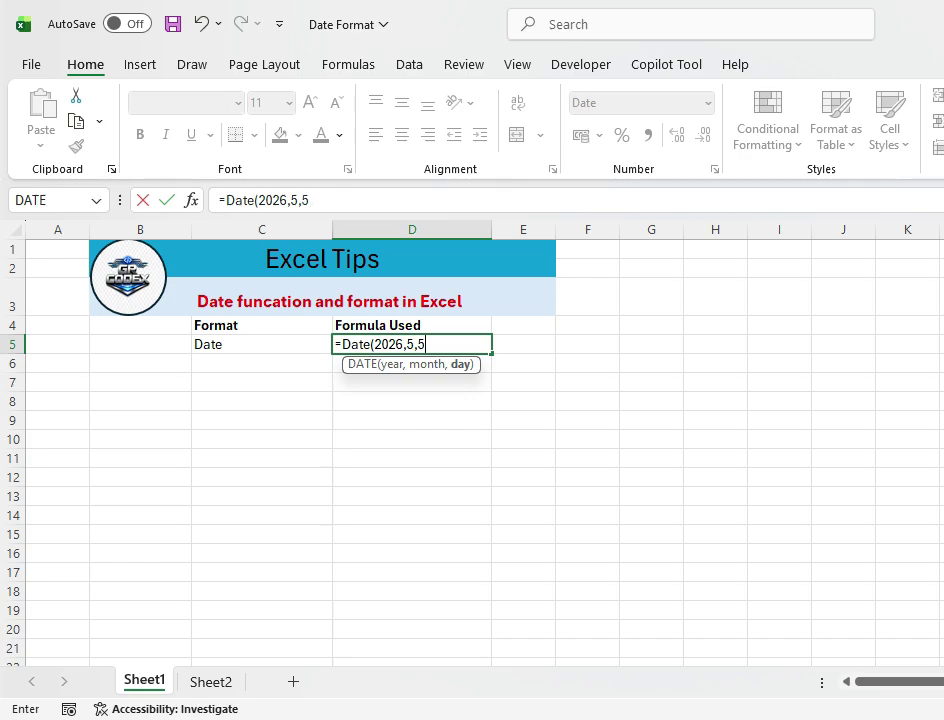
pyautogui.press('Return')
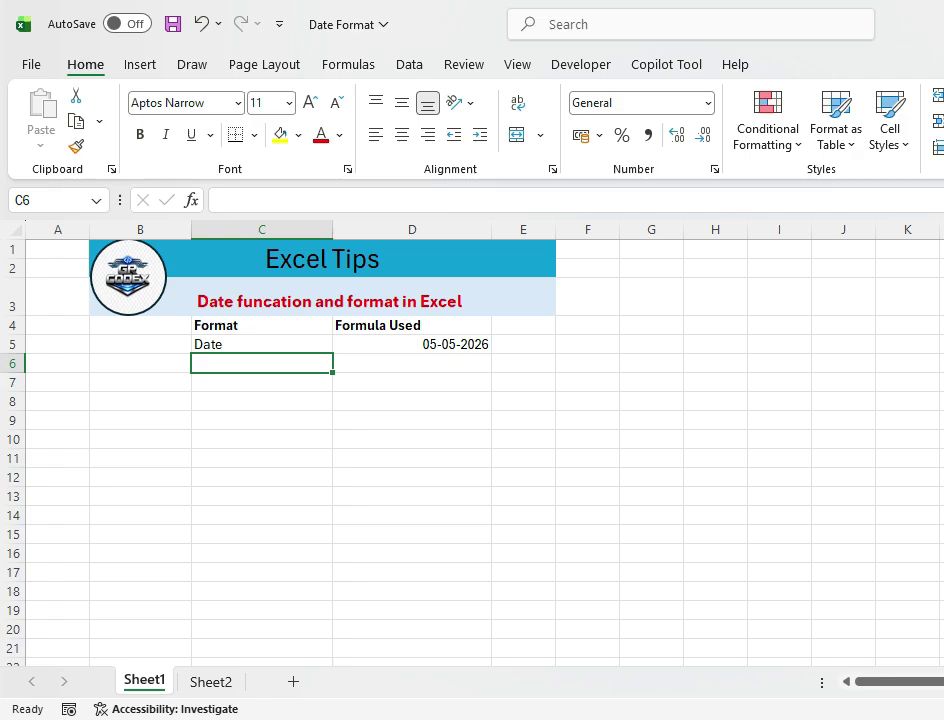
# - Enter the format label dd-mm-yy in C6
pyautogui.write('dd-')
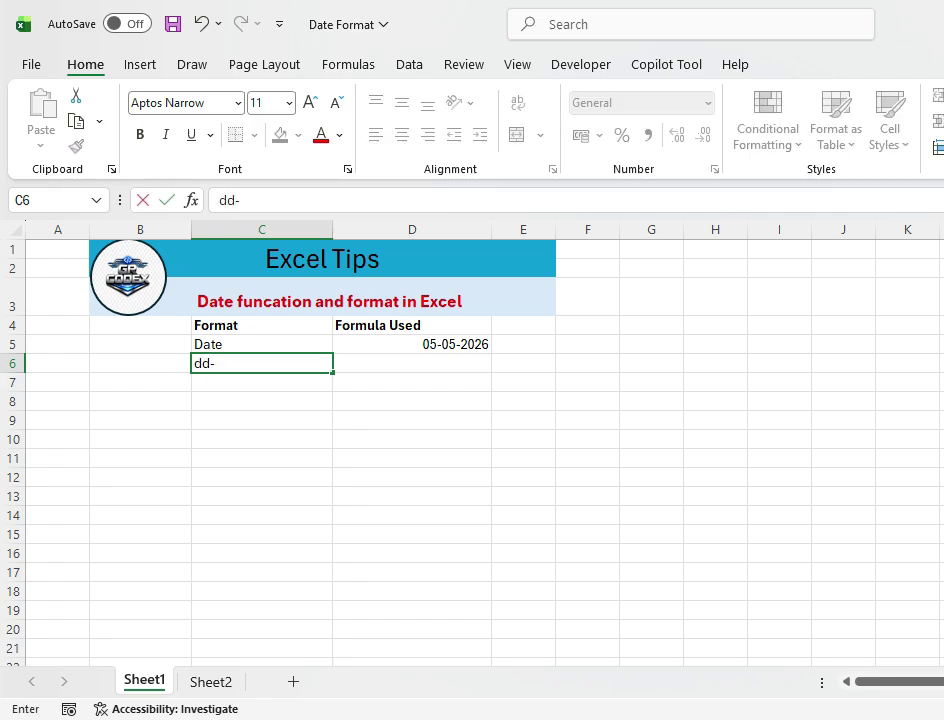
pyautogui.write('mm-yyyy')
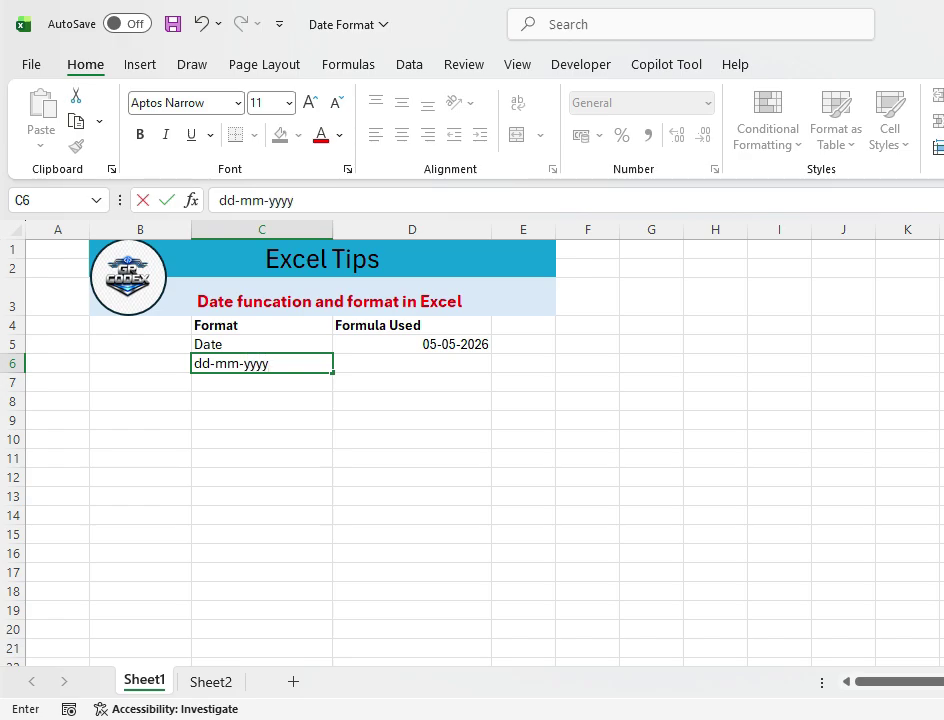
pyautogui.press('BackSpace')
pyautogui.press('BackSpace')
pyautogui.press('Tab')
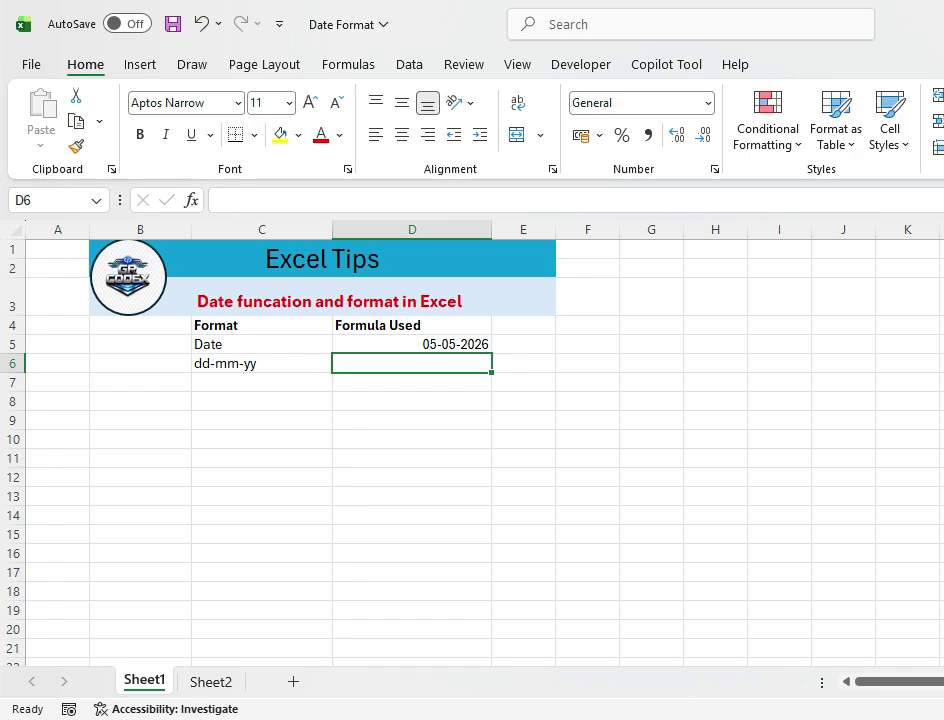
# - Enter the formula =TEXT(D5,"dd-mm-yy") in D6 to format the date from D5
pyautogui.write('=tex')
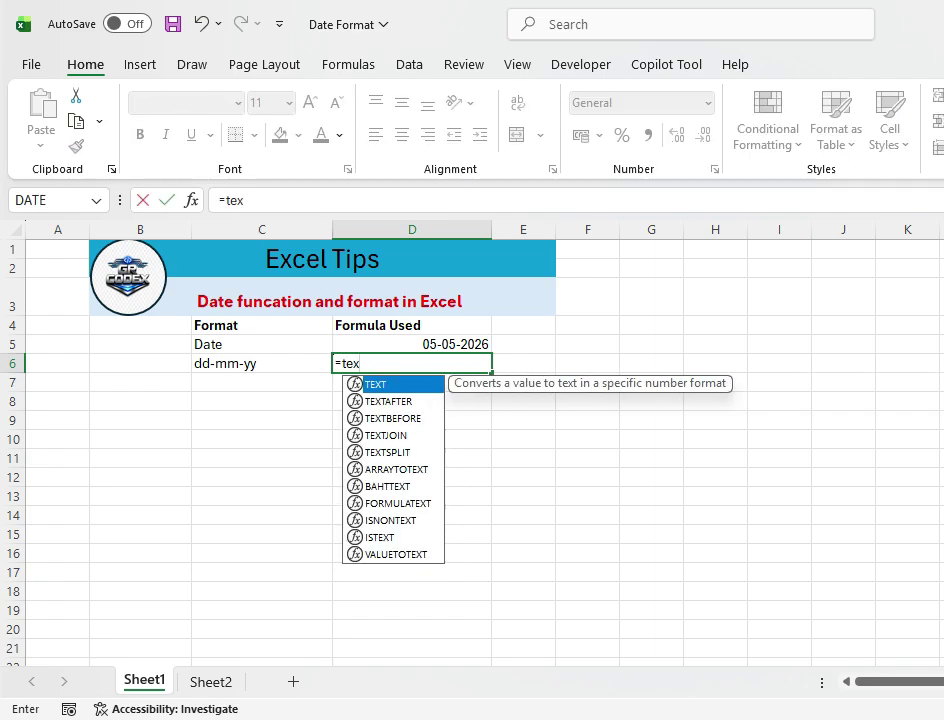
pyautogui.write('t')
pyautogui.write('(')
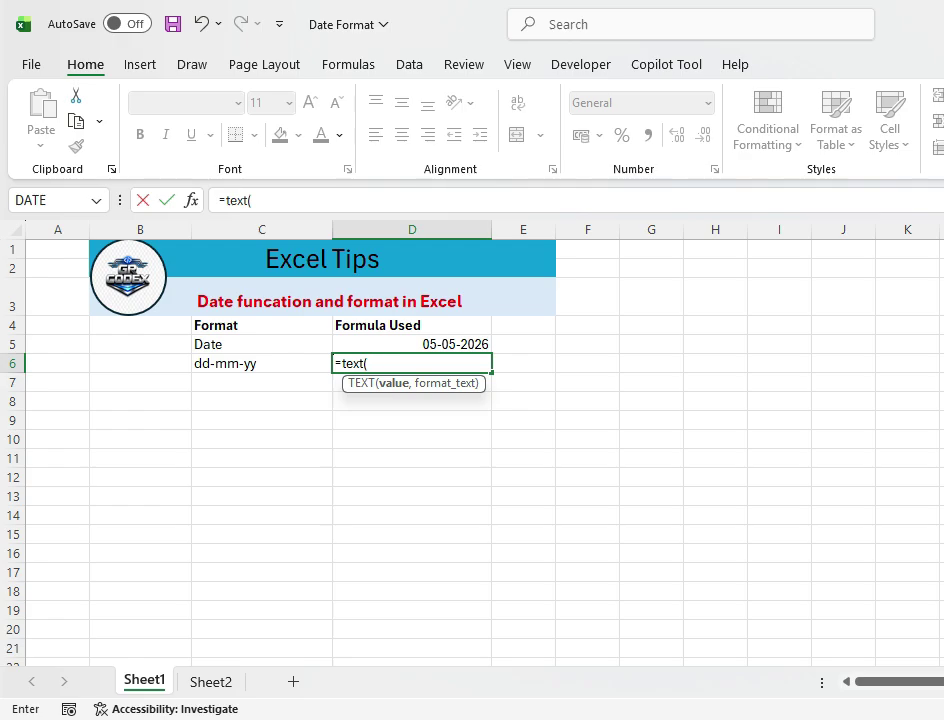
pyautogui.press('Up')
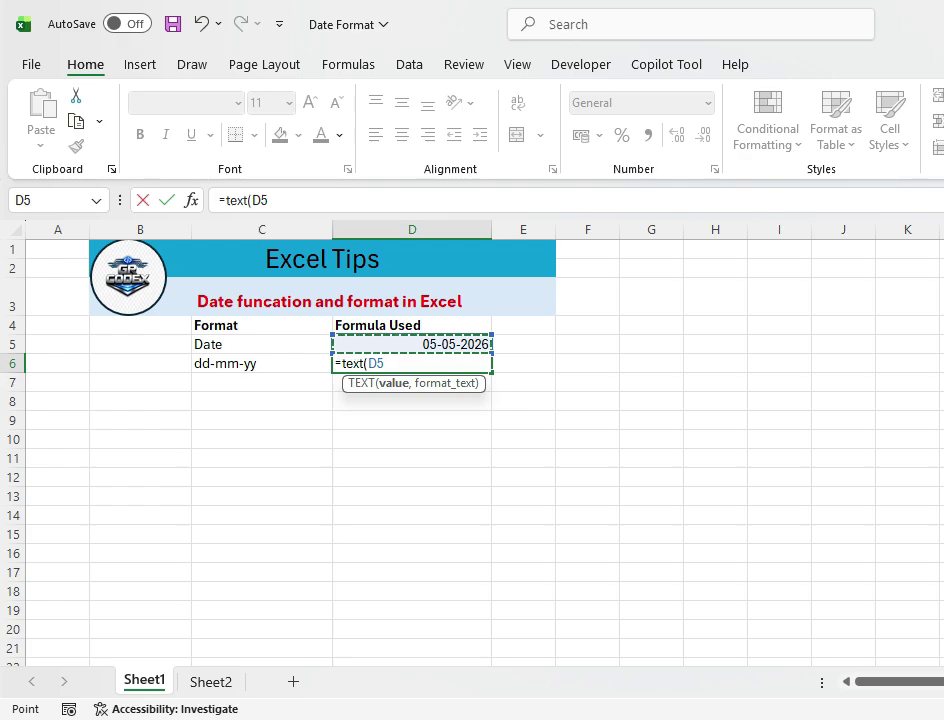
pyautogui.write(',')
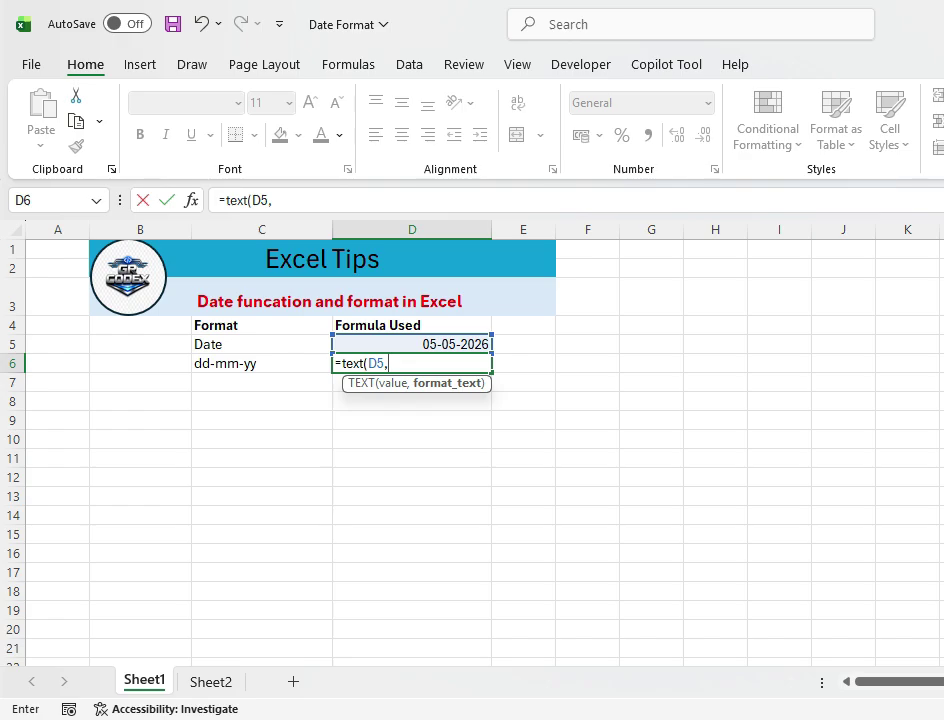
pyautogui.write('"dd-mm-yy")')
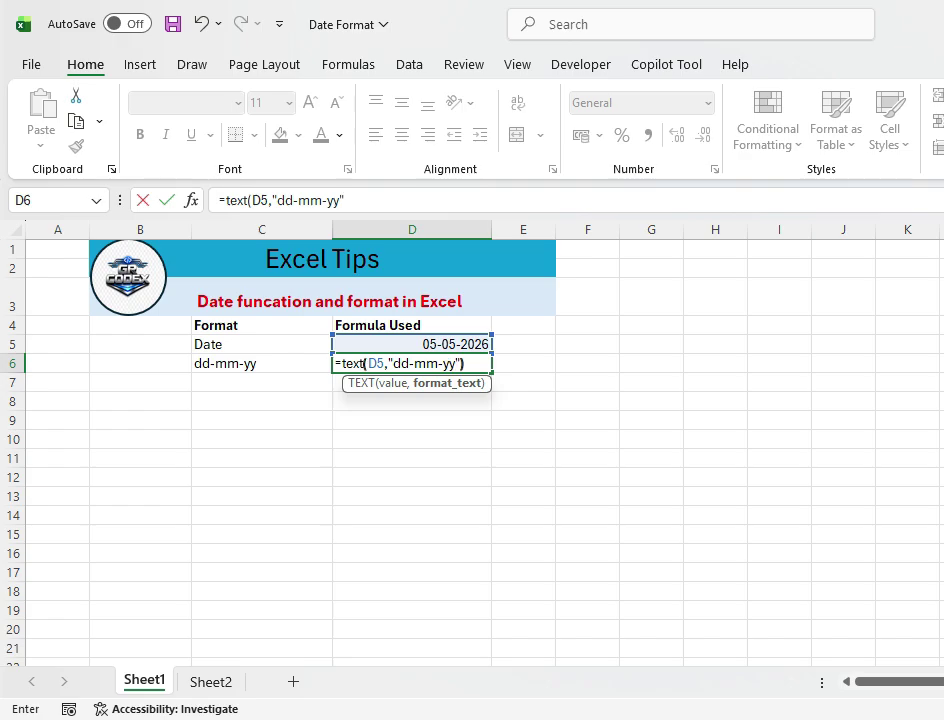
pyautogui.press('Return')
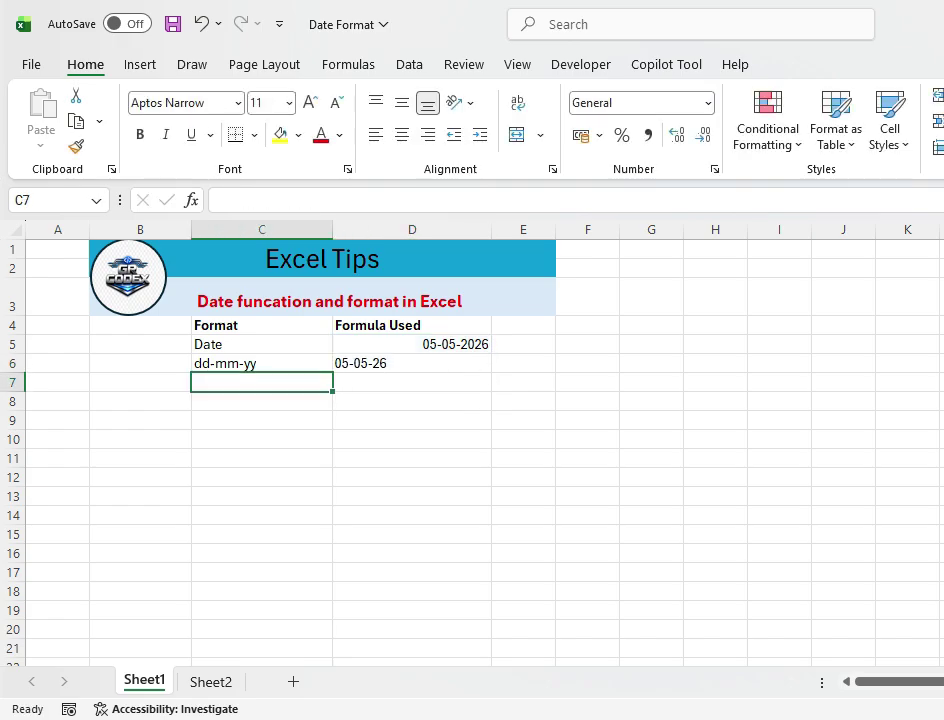
pyautogui.doubleClick(247, 363)
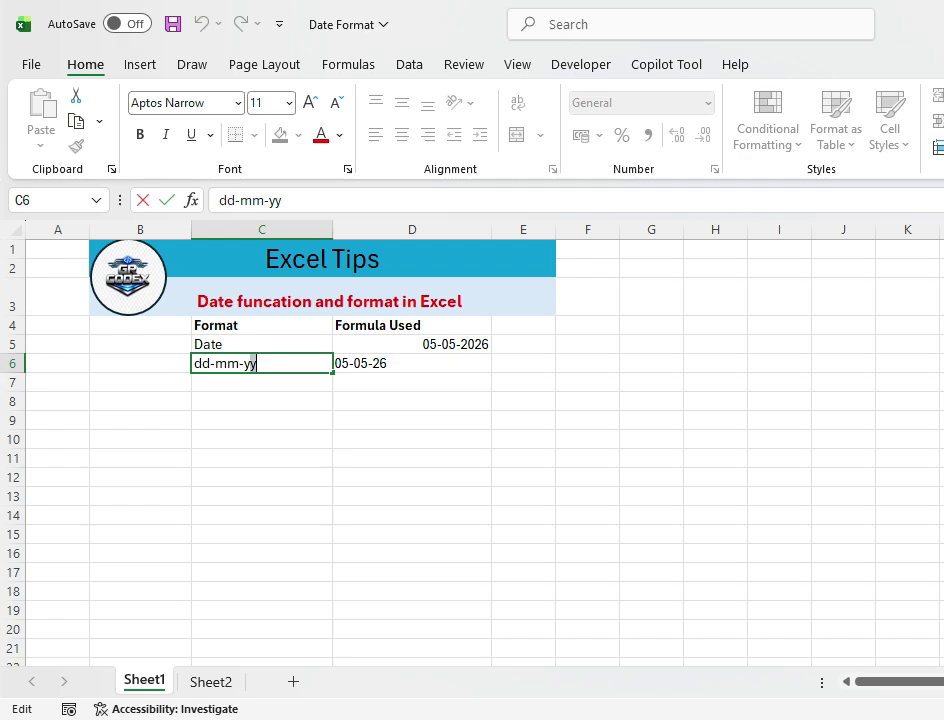
pyautogui.press('Tab')
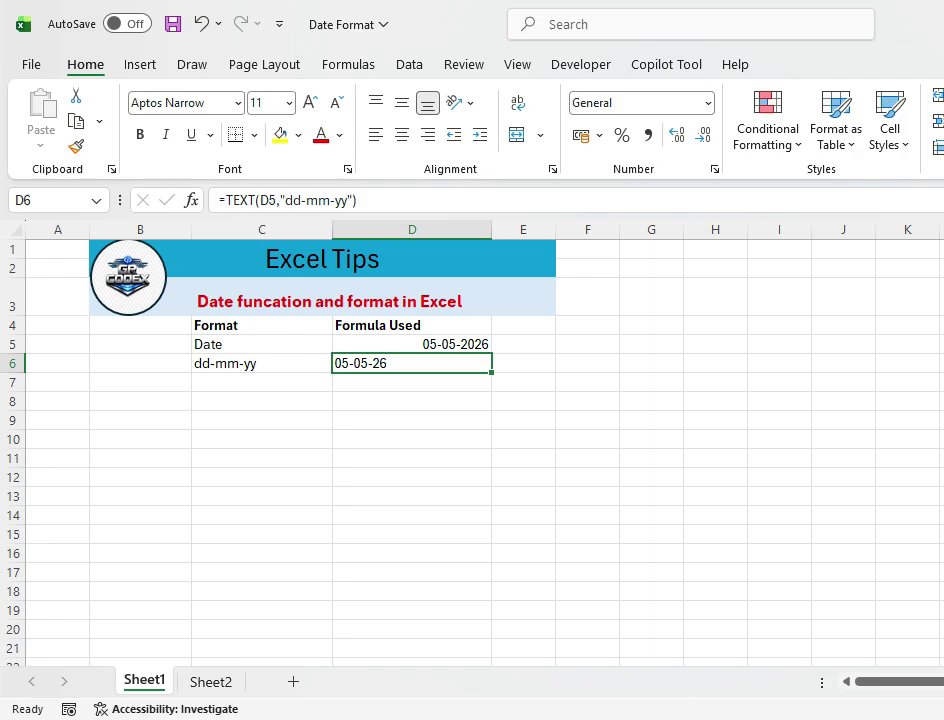
pyautogui.press('Return')
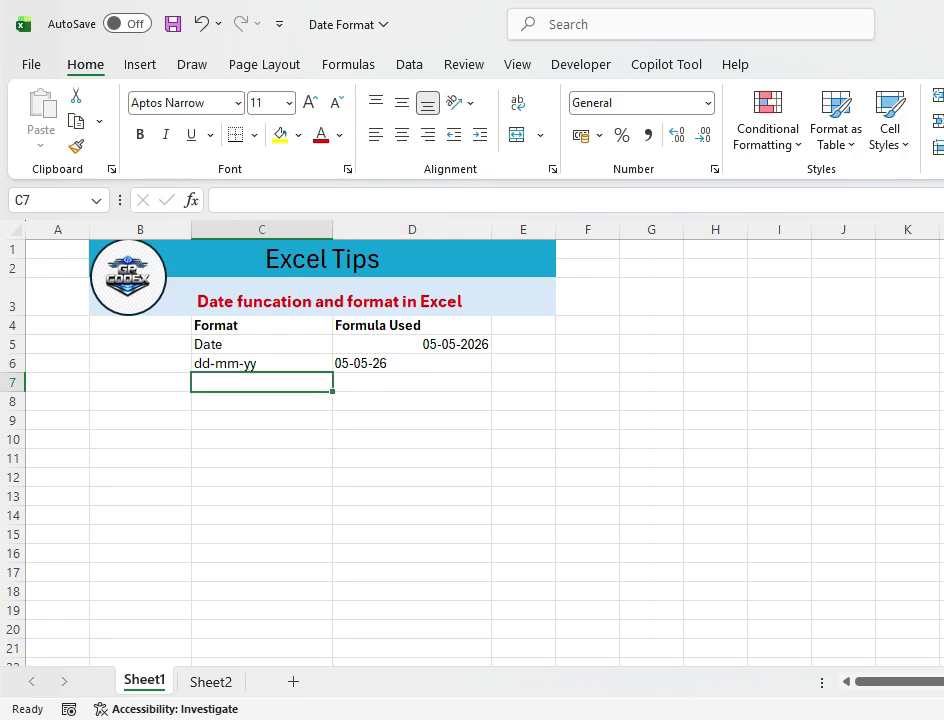
# - Enter the format label dd-mm-yyyy in C7
pyautogui.write('dd-m')
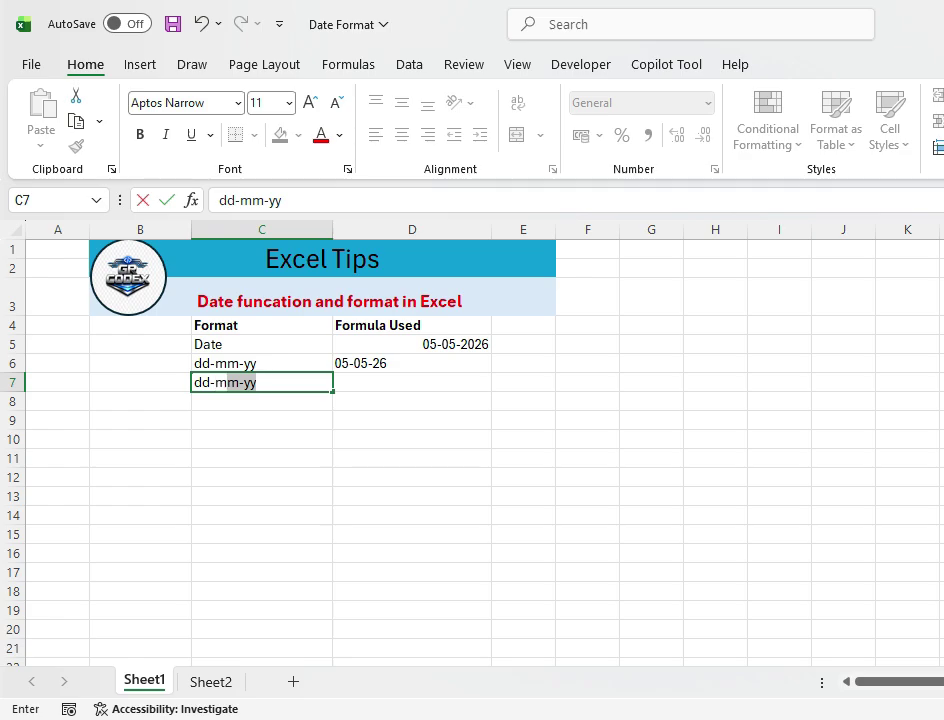
pyautogui.write('m-yyyy')
pyautogui.press('Tab')
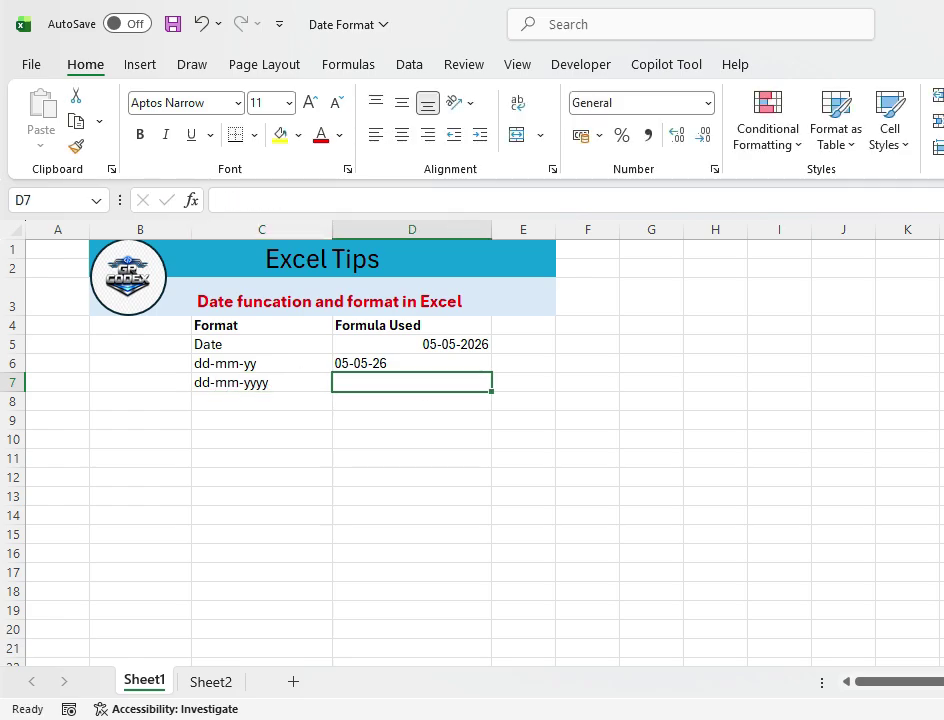
pyautogui.write('=')
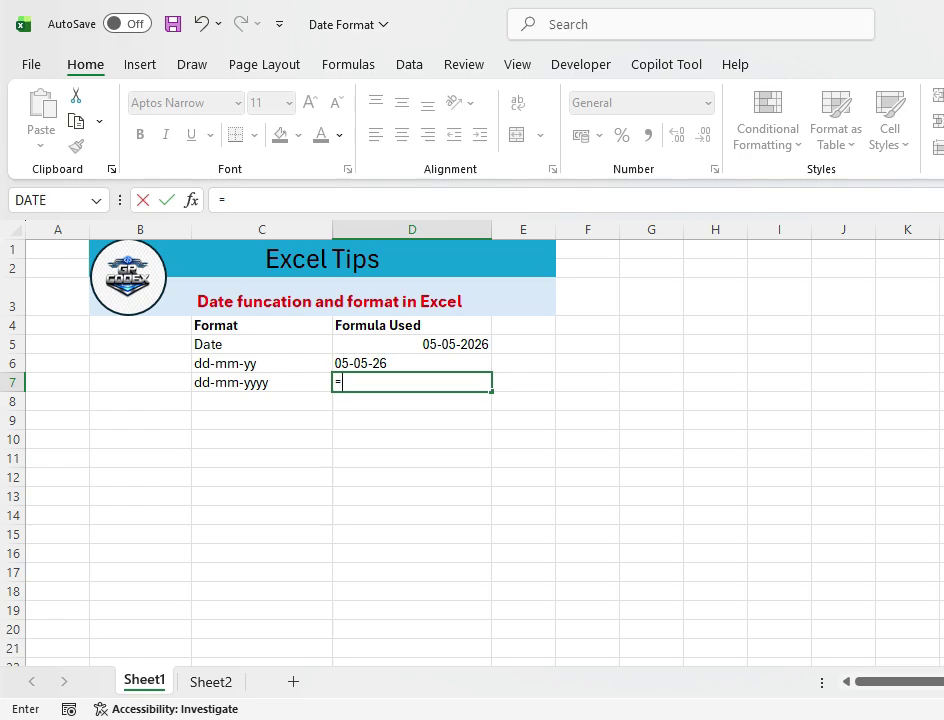
pyautogui.press('Escape')
# - Change the D6 formula to =TEXT($D$5,C6), with an absolute date reference and the format taken from the label cell
pyautogui.click(411, 363)
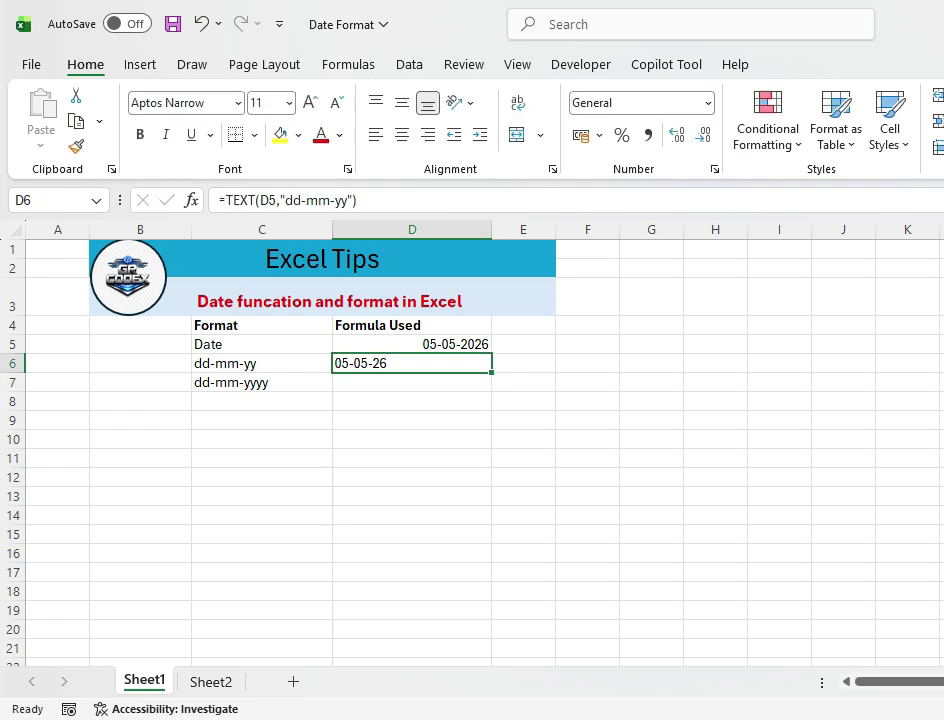
pyautogui.press('F2')
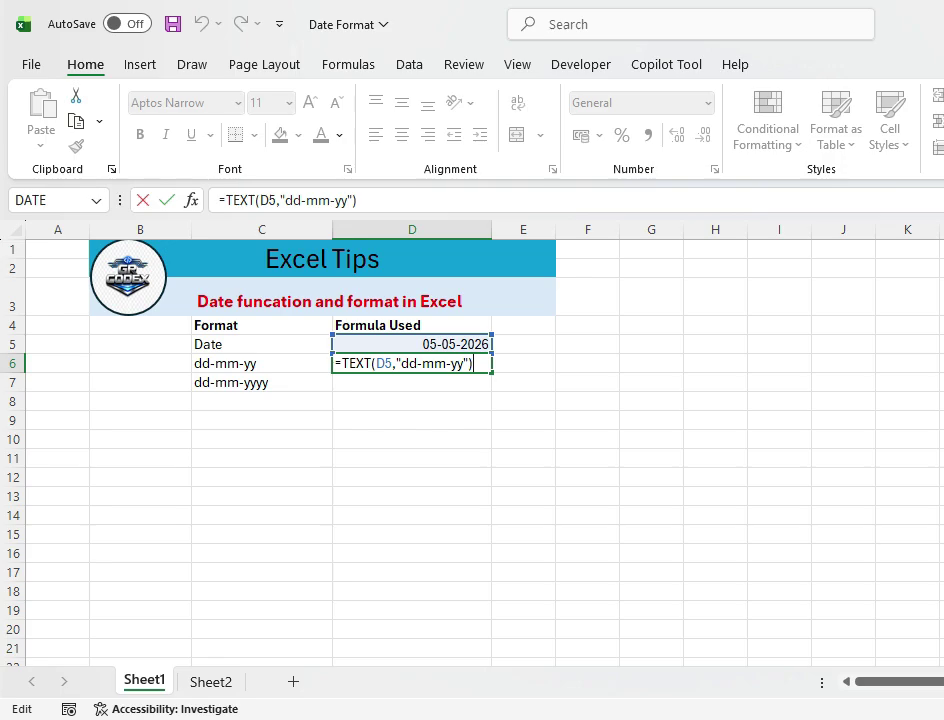
pyautogui.click(362, 363)
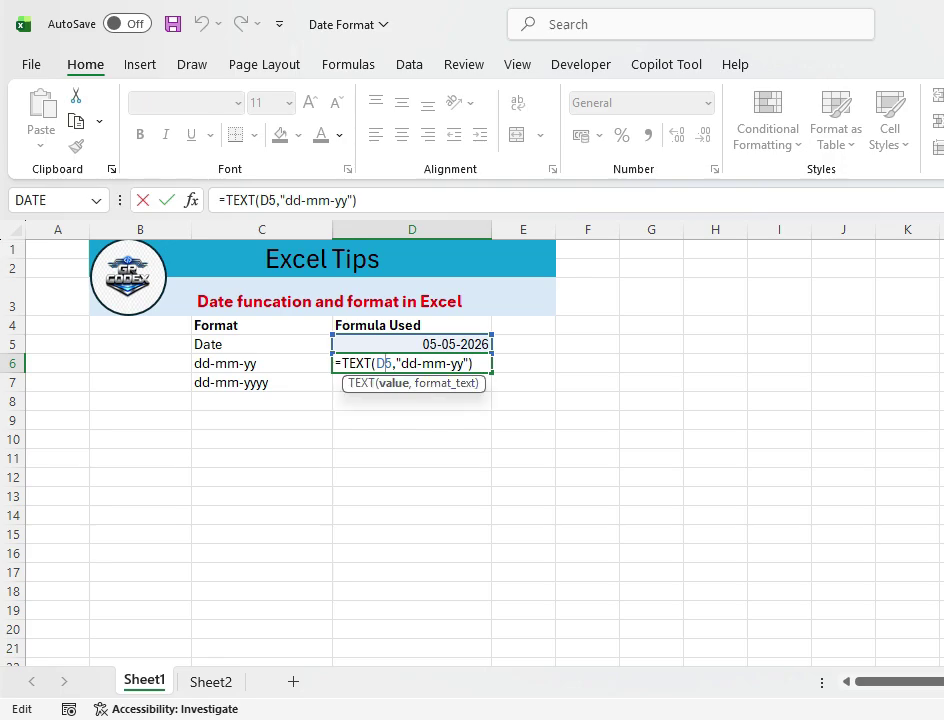
pyautogui.doubleClick(356, 363)
pyautogui.press('F4')
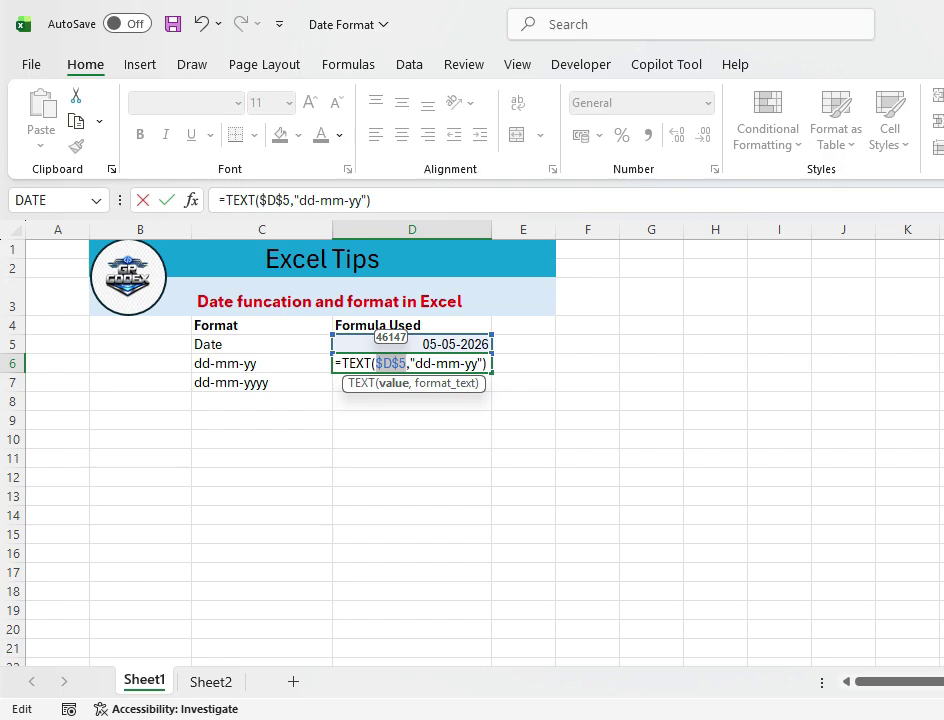
pyautogui.click(448, 363)
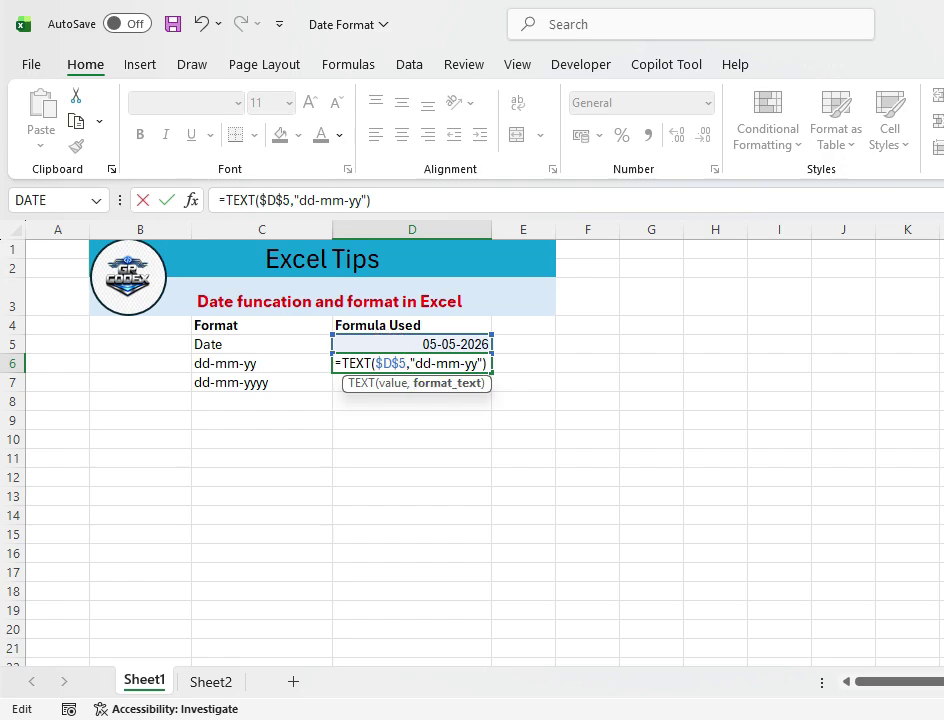
pyautogui.moveTo(481, 363); pyautogui.dragTo(410, 363)
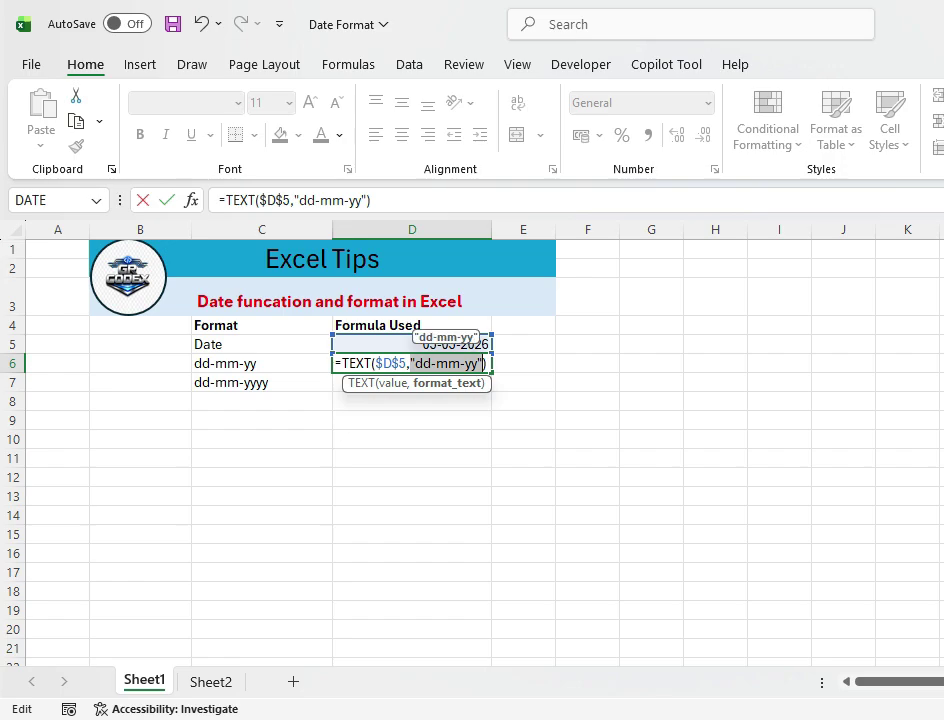
pyautogui.press('BackSpace')
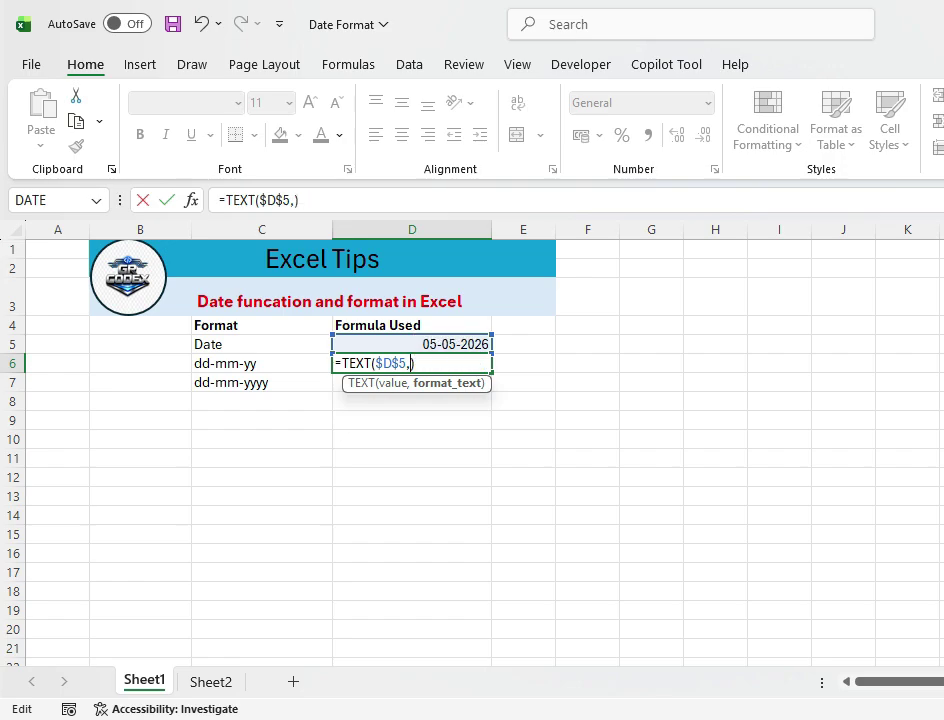
pyautogui.click(260, 363)
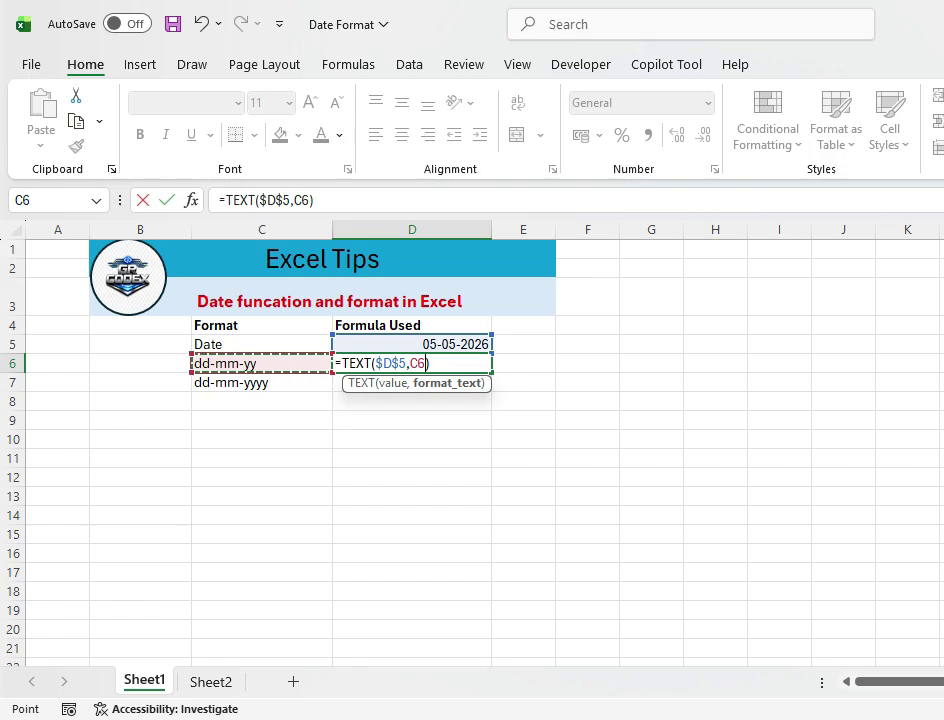
pyautogui.press('Return')
# - Fill the TEXT formula from D6 down column D to row 33 and select D8
pyautogui.click(411, 363)
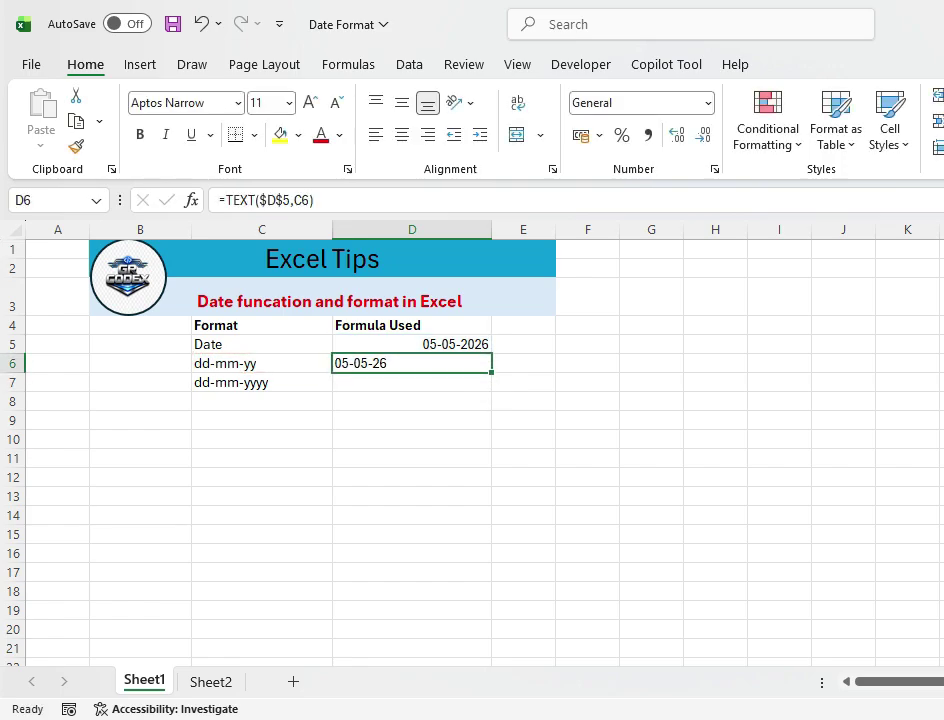
pyautogui.doubleClick(491, 373)
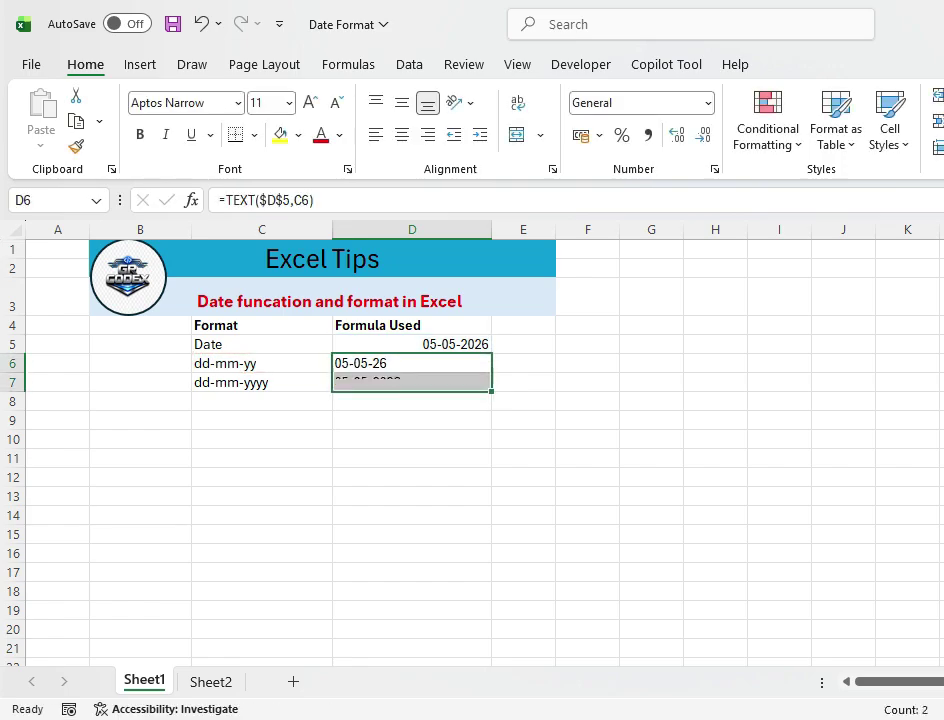
pyautogui.moveTo(491, 391); pyautogui.dragTo(450, 640)
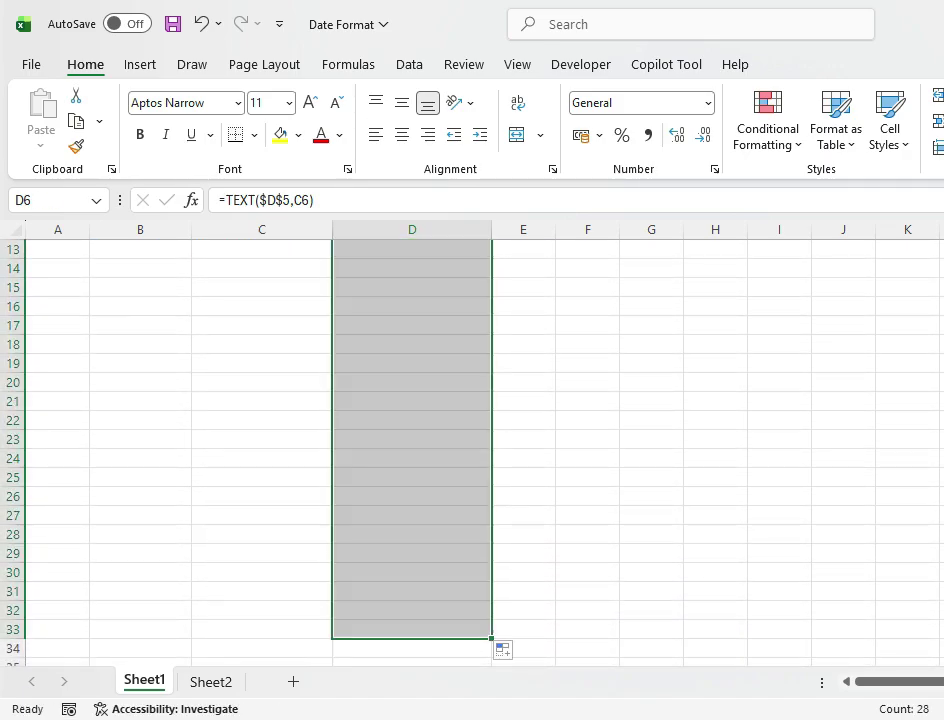
pyautogui.scroll(1, 480, 450)
pyautogui.scroll(3, 480, 450)
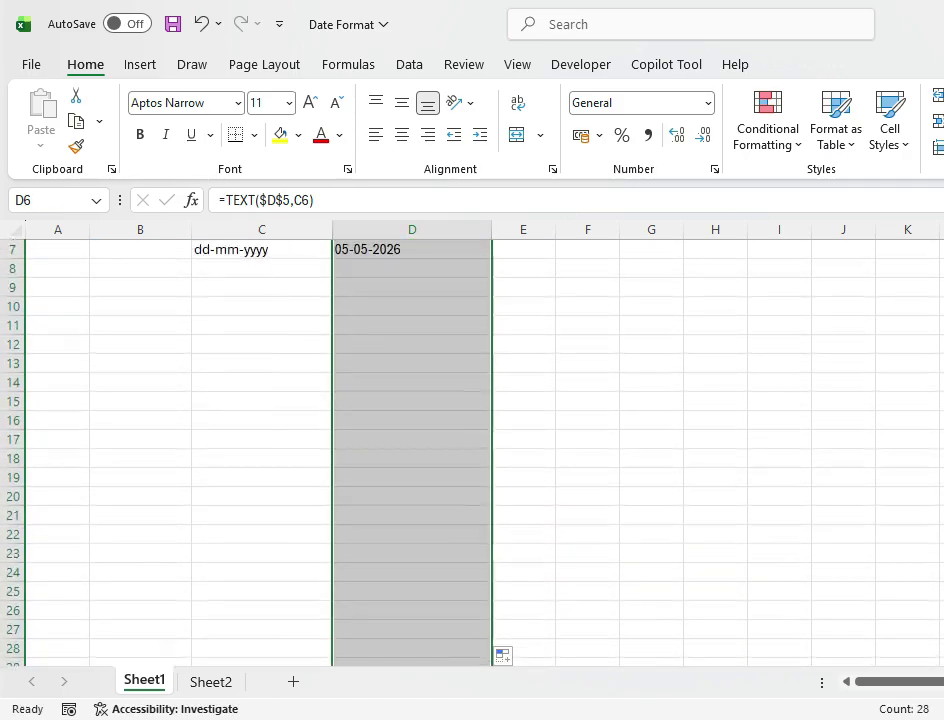
pyautogui.click(412, 402)
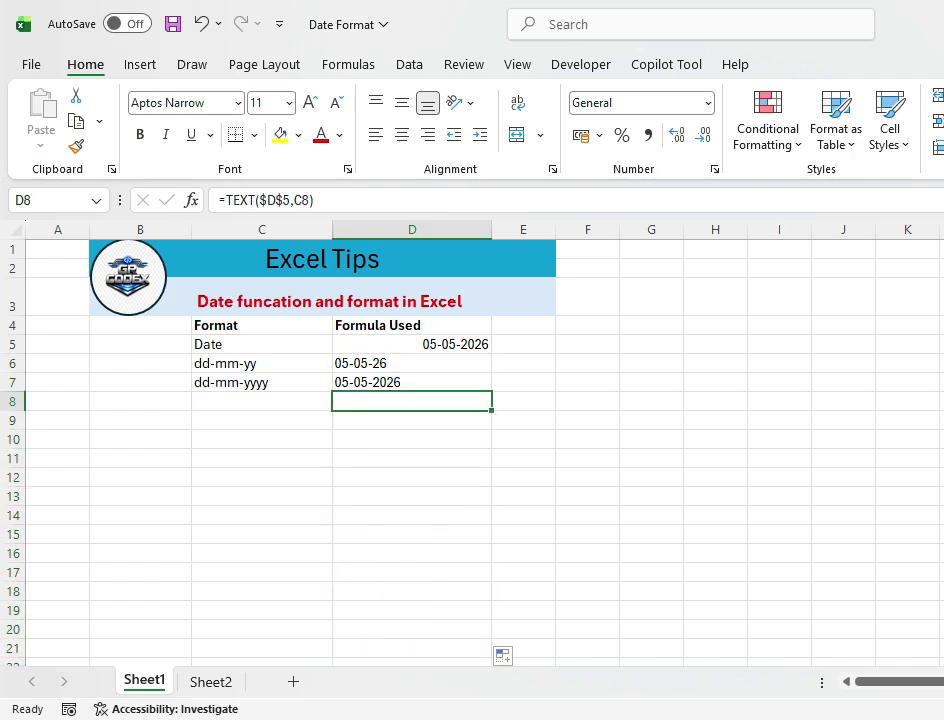
# - Review the TEXT formula in D7 and enter the format label mm/dd/yyyy in C8
pyautogui.click(412, 382)
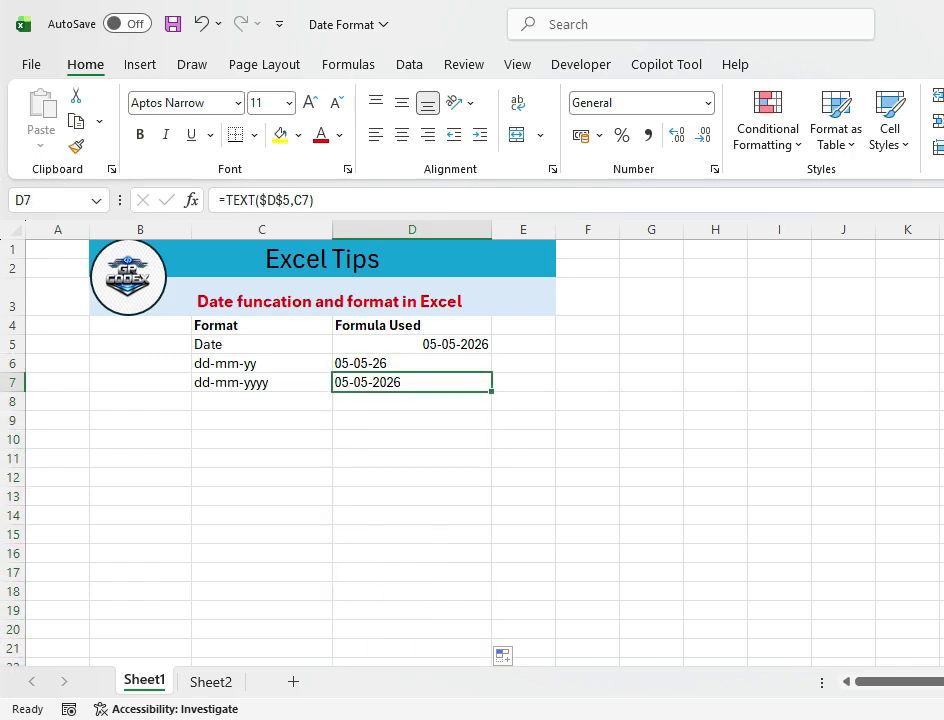
pyautogui.press('F2')
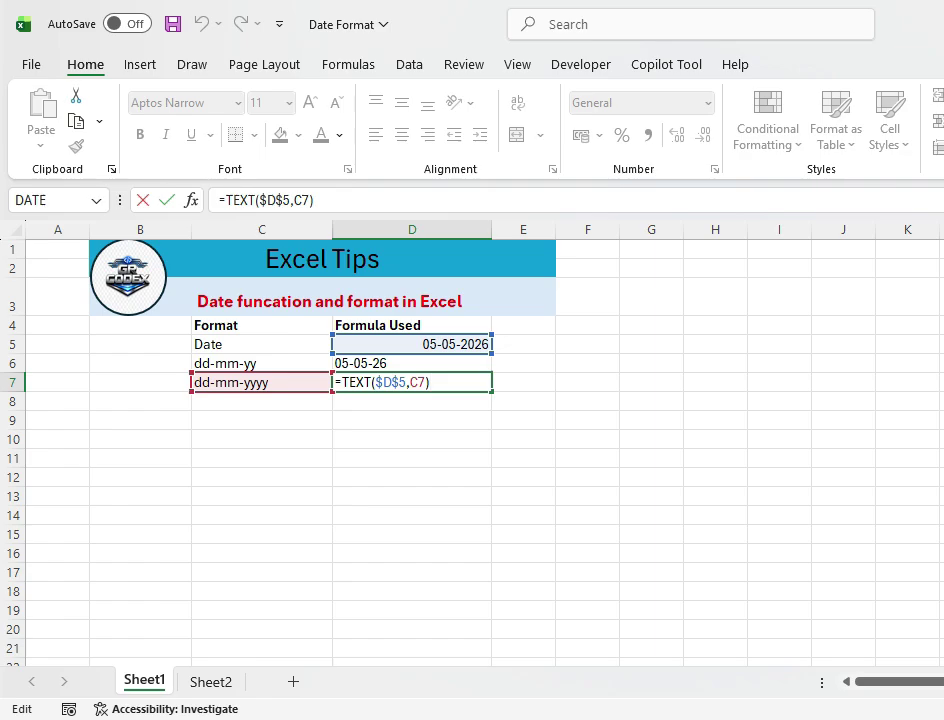
pyautogui.hotkey('ctrl', 'Return')
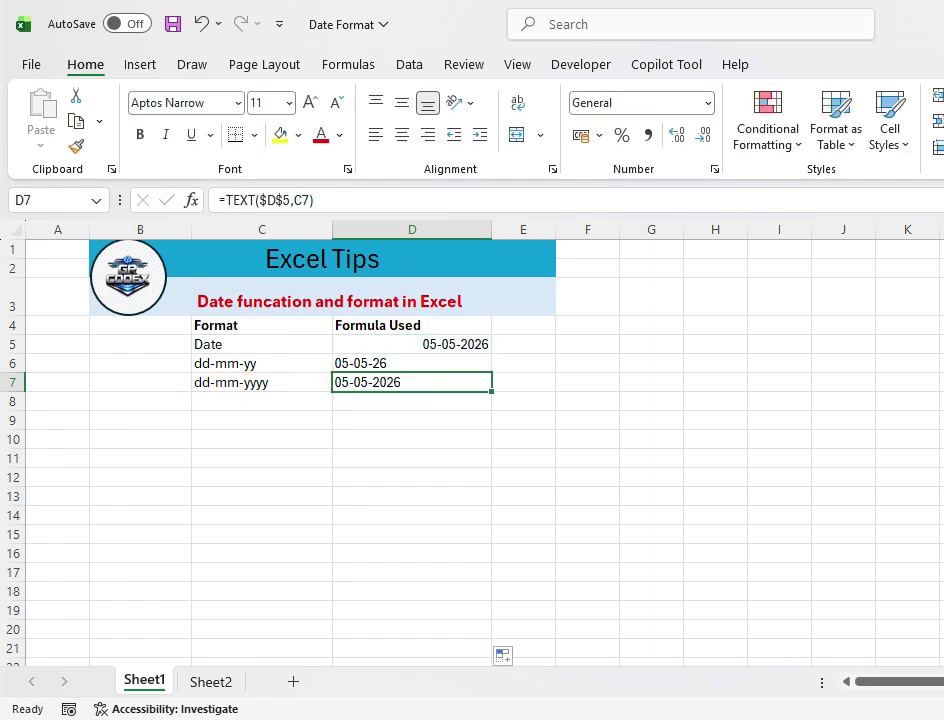
pyautogui.click(261, 401)
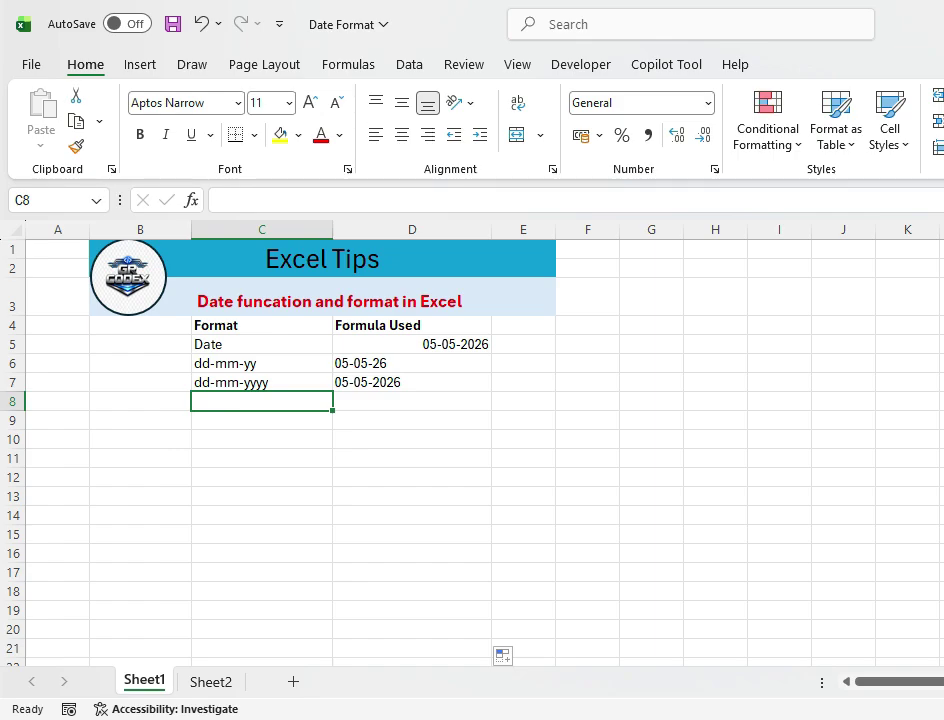
pyautogui.write('mm/')
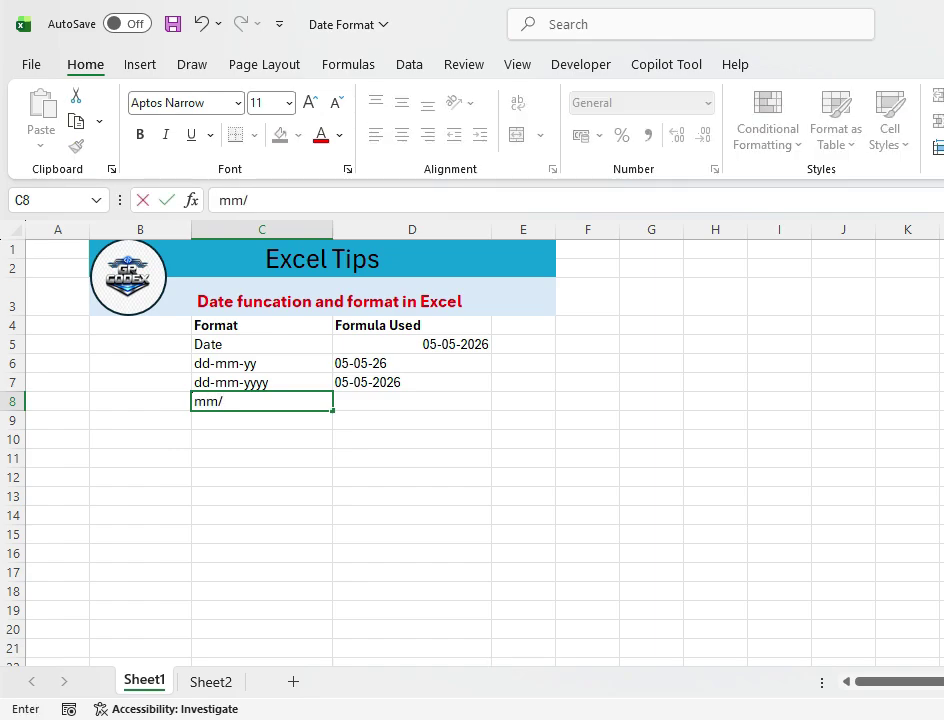
pyautogui.write('dd/yyyy')
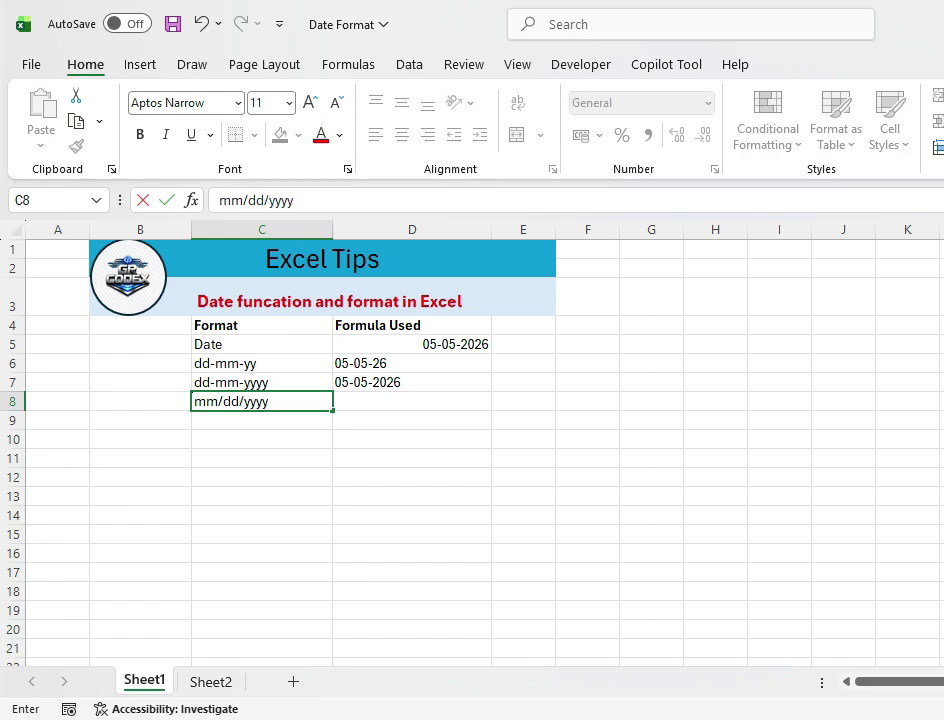
pyautogui.press('Return')
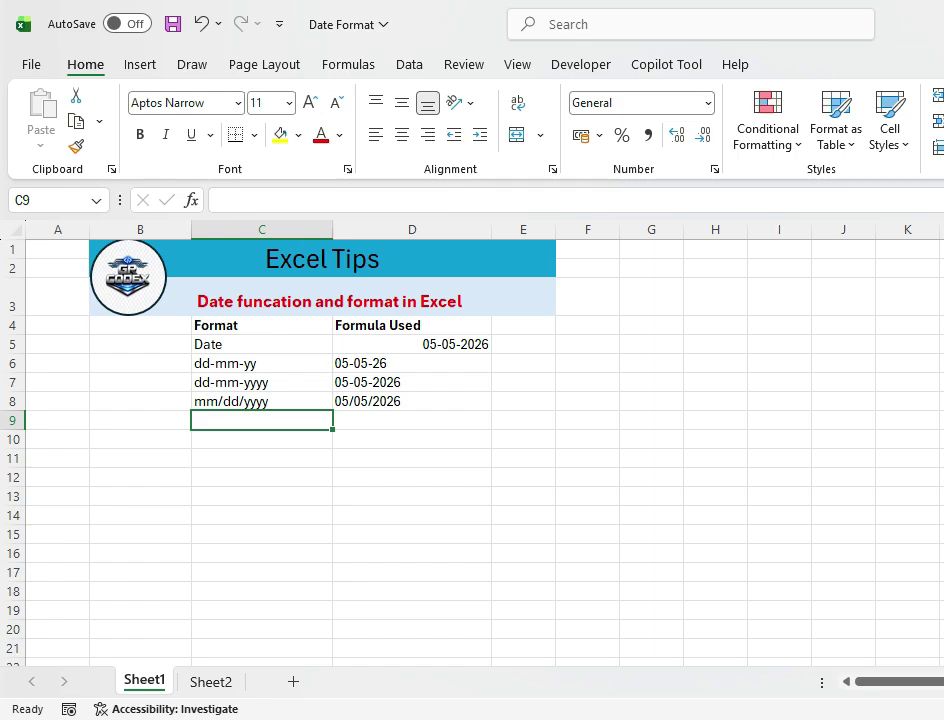
# - Enter the format label yyyy-mm-dd in C9 and move on to C10
pyautogui.press('BackSpace')
pyautogui.press('BackSpace')
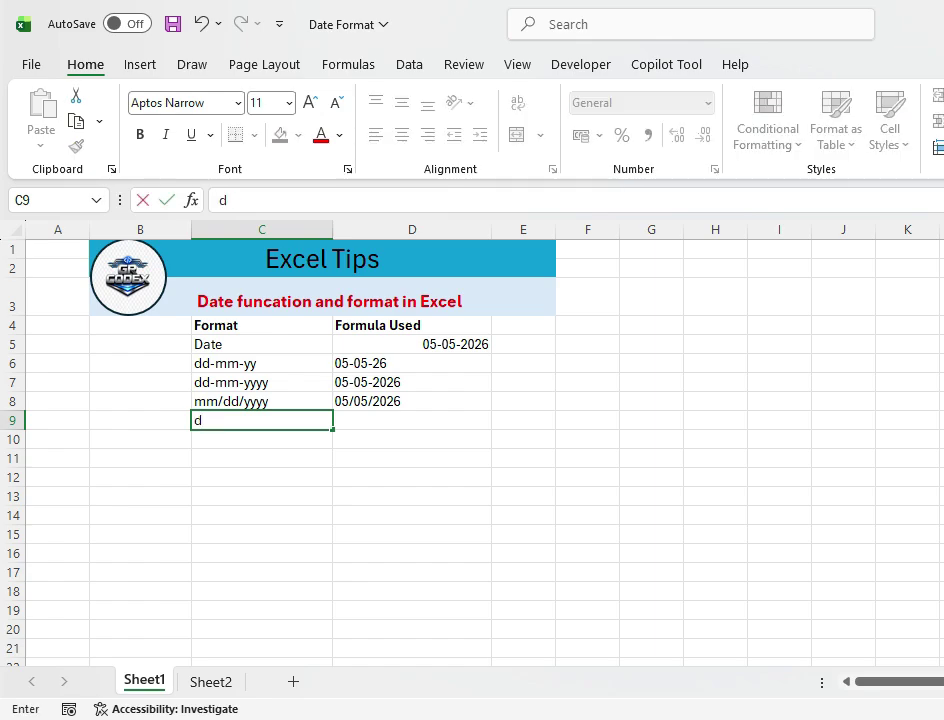
pyautogui.write('yyyy/')
pyautogui.press('BackSpace')
pyautogui.write('-mm')
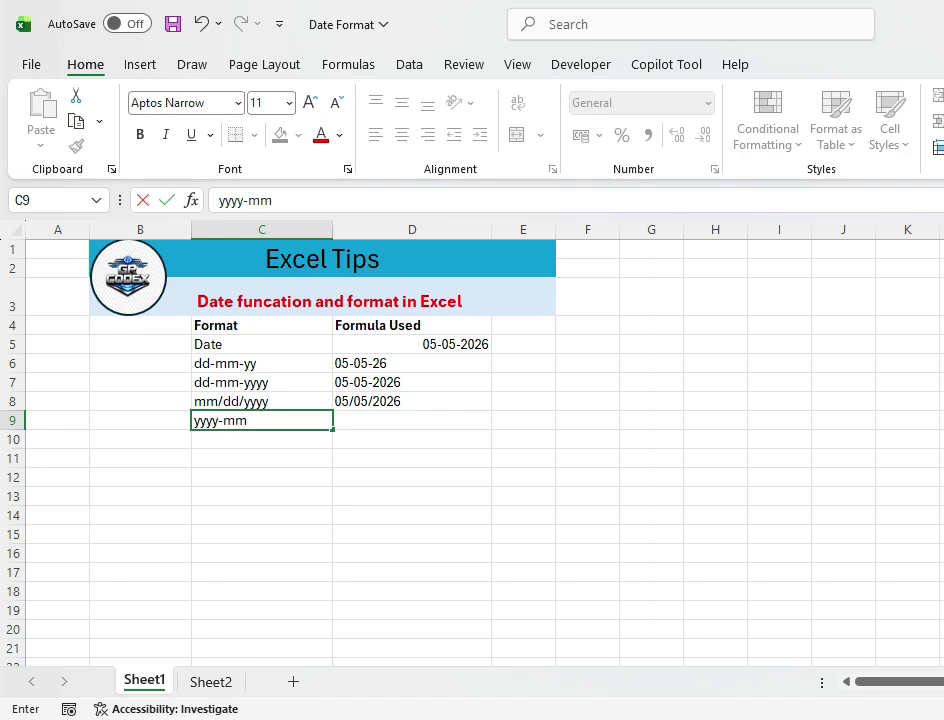
pyautogui.write('-dd')
pyautogui.press('Tab')
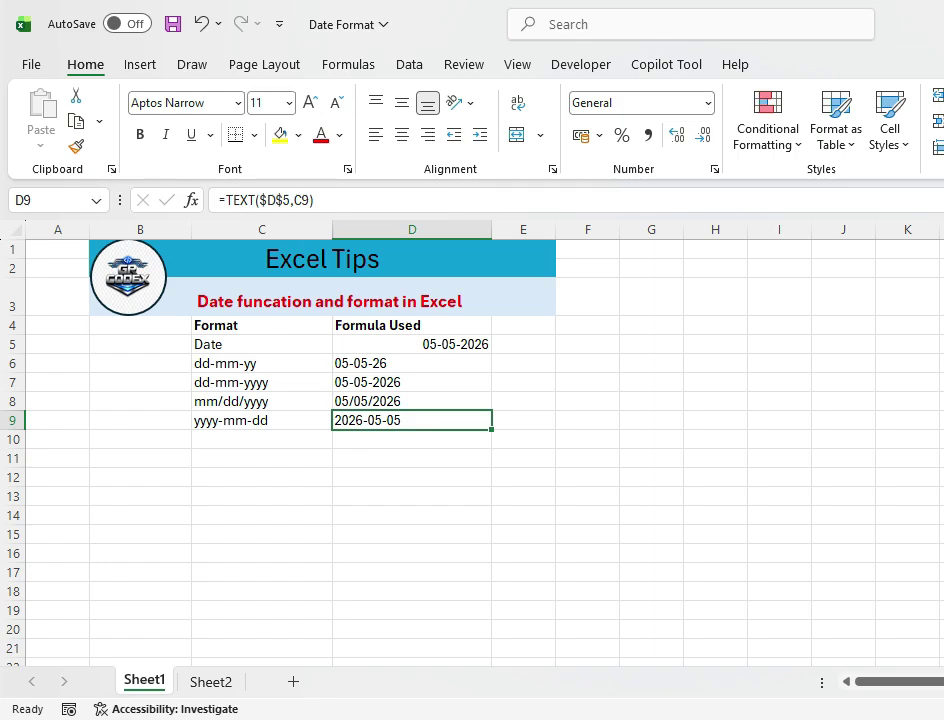
pyautogui.press('Return')
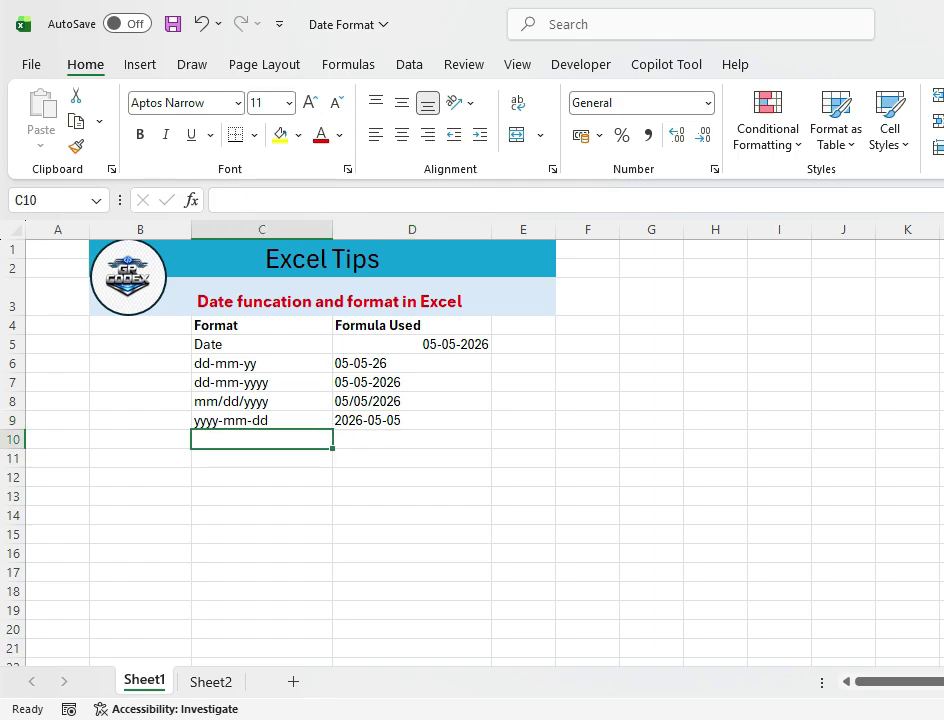
# - Enter the format label dd-mmm-yyyy in C10 for a date with an abbreviated month name
pyautogui.write('dd-mm')
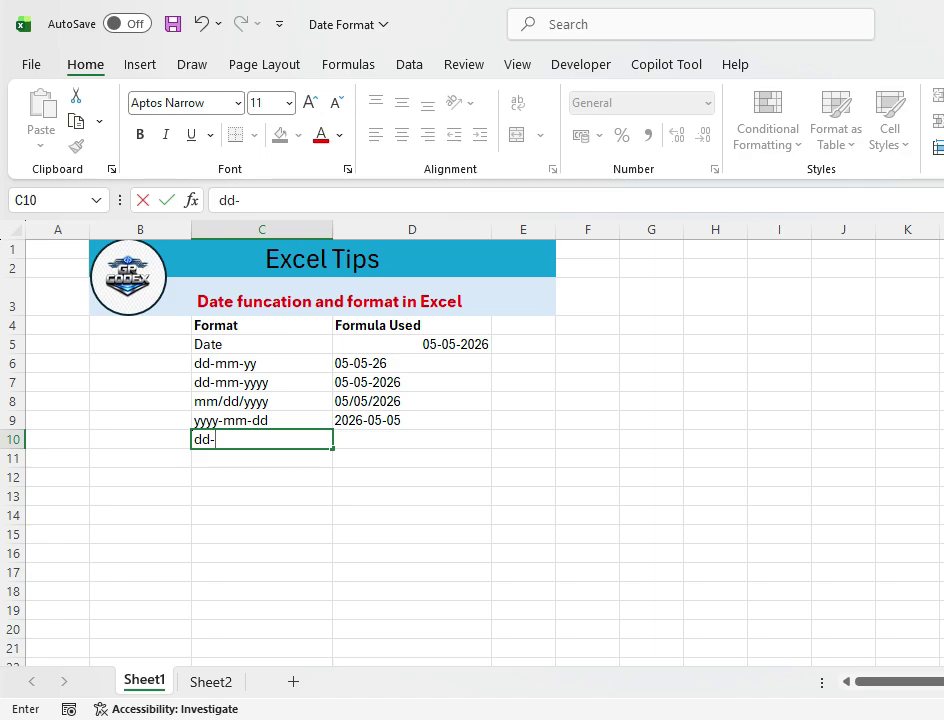
pyautogui.write('-')
pyautogui.press('BackSpace')
pyautogui.write('mmm-yyyy')
pyautogui.press('Return')
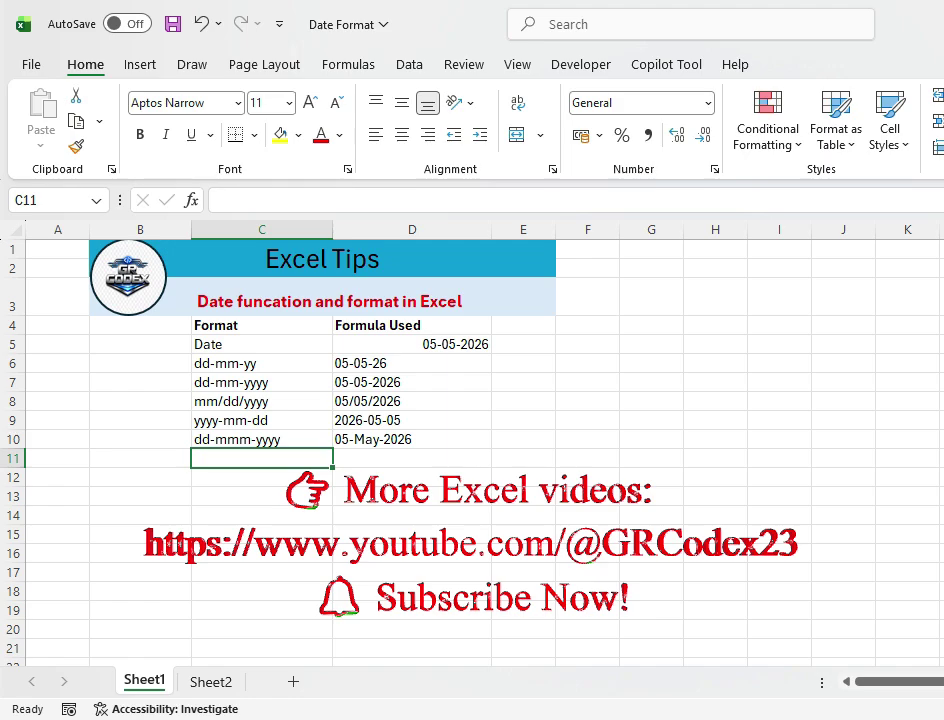
# - Set the day in the D5 date formula to 25, making it =DATE(2026,5,25)
pyautogui.click(412, 344)
pyautogui.press('F2')
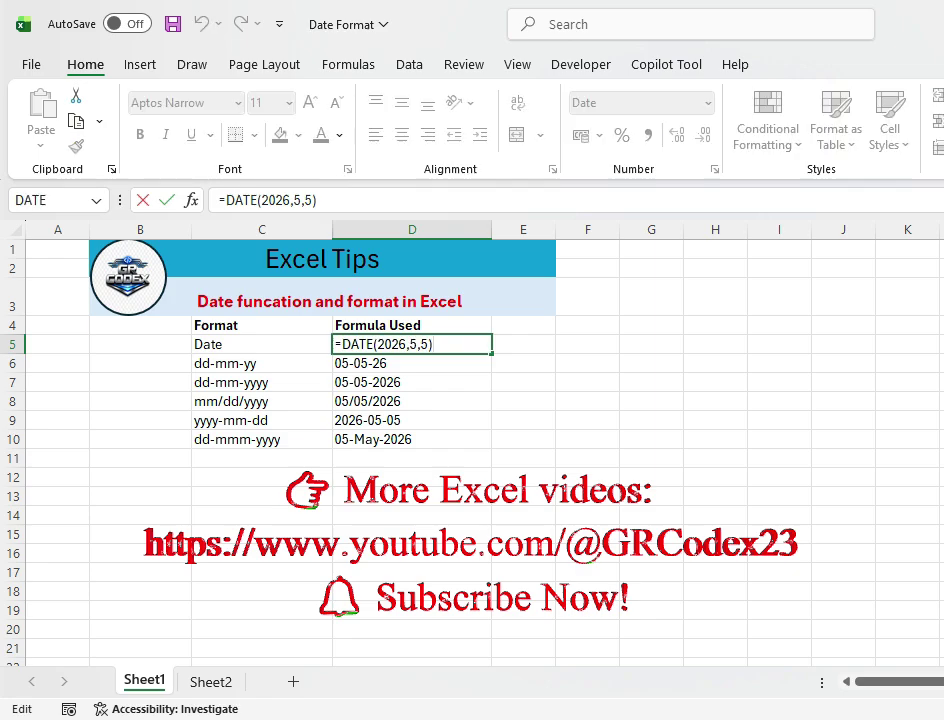
pyautogui.click(421, 344)
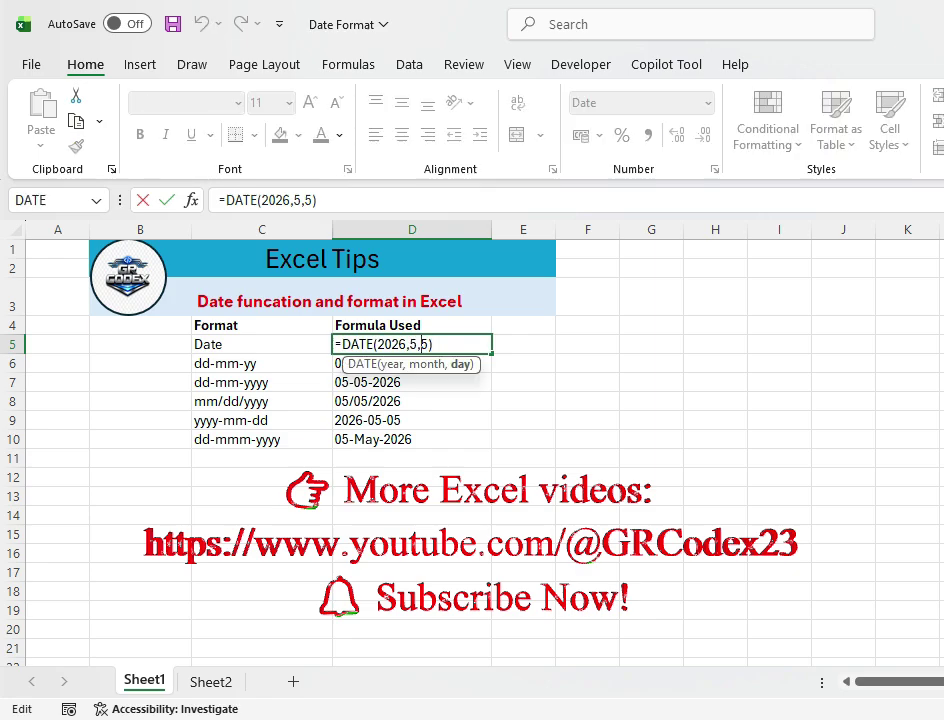
pyautogui.write('2')
pyautogui.press('Return')
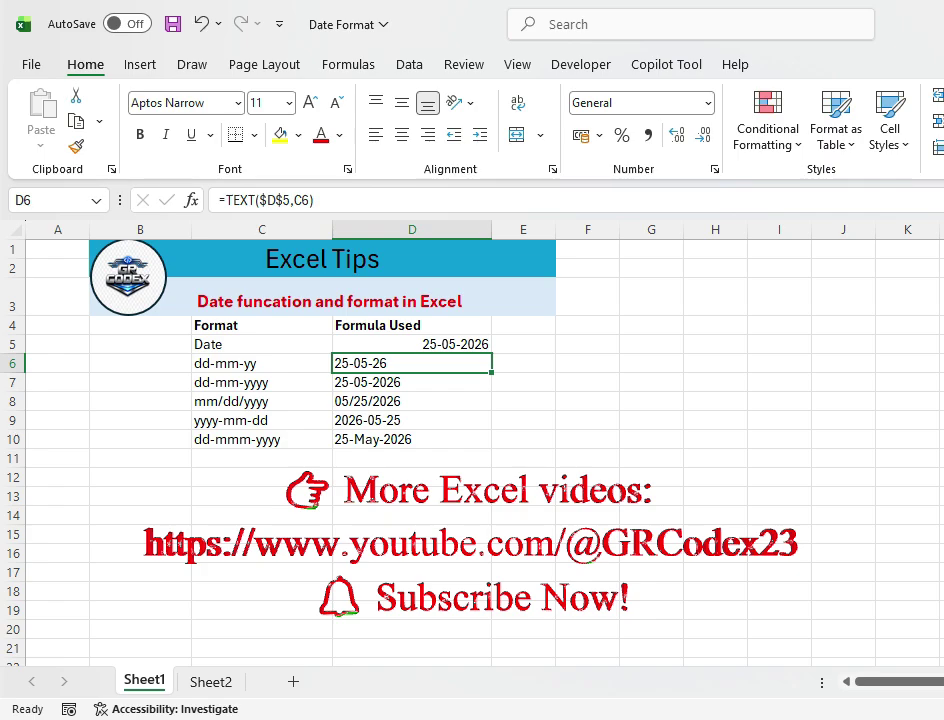
# - Enter the format label "mmm dd, yyyyy" in C11
pyautogui.click(262, 458)
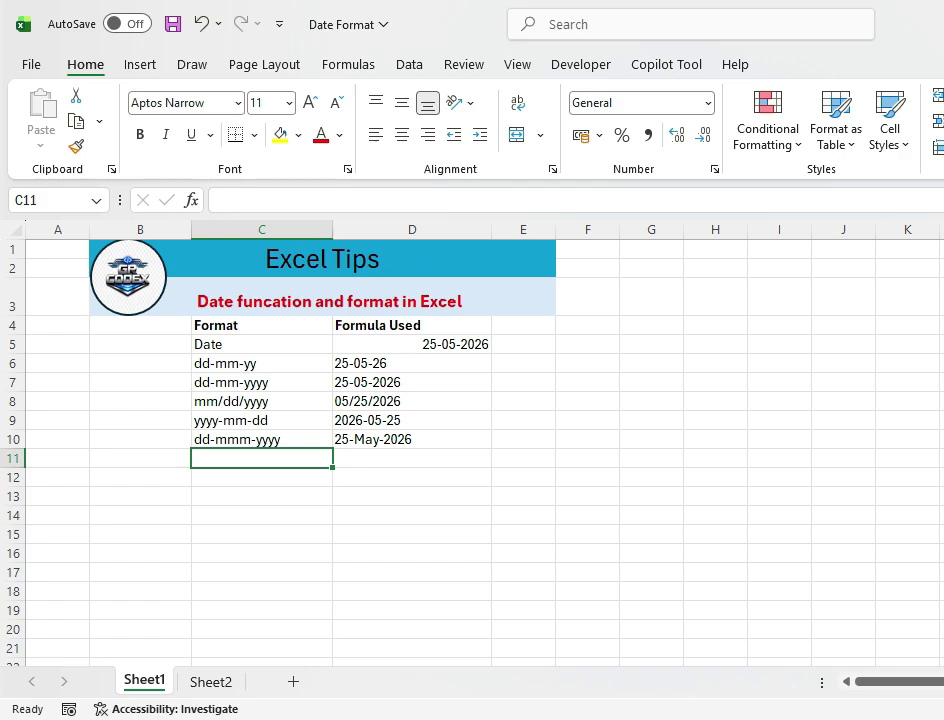
pyautogui.write('mmm')
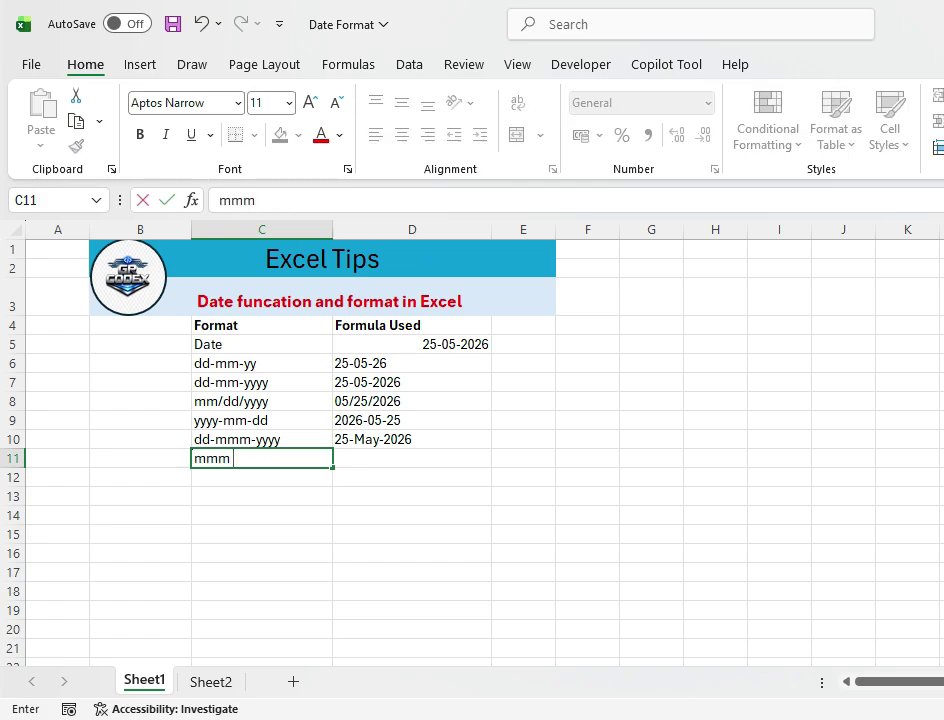
pyautogui.write(' dd, yyyyy')
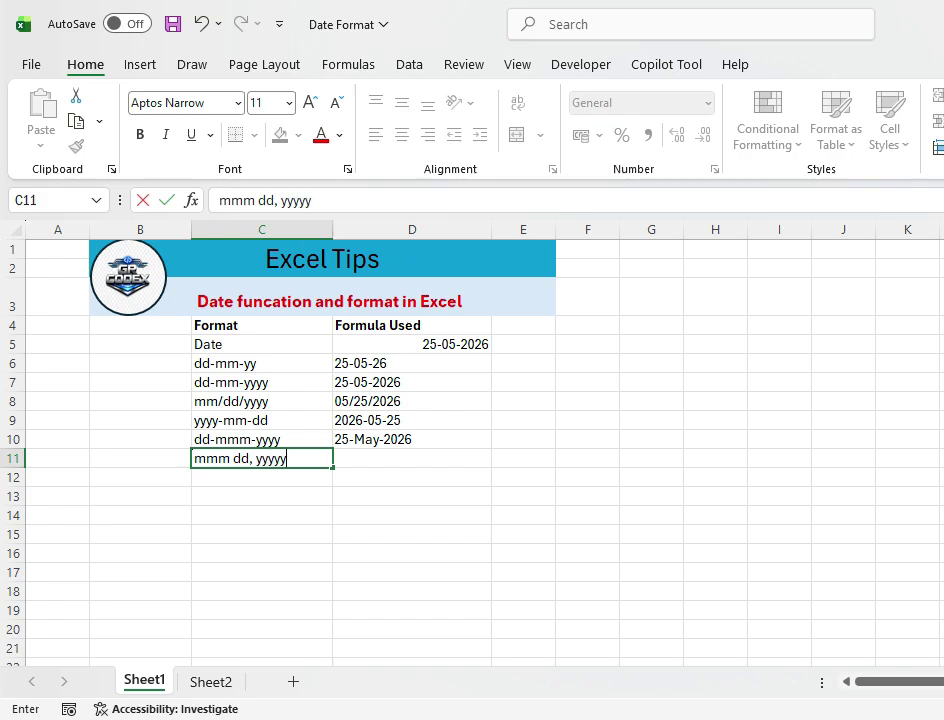
pyautogui.press('Return')
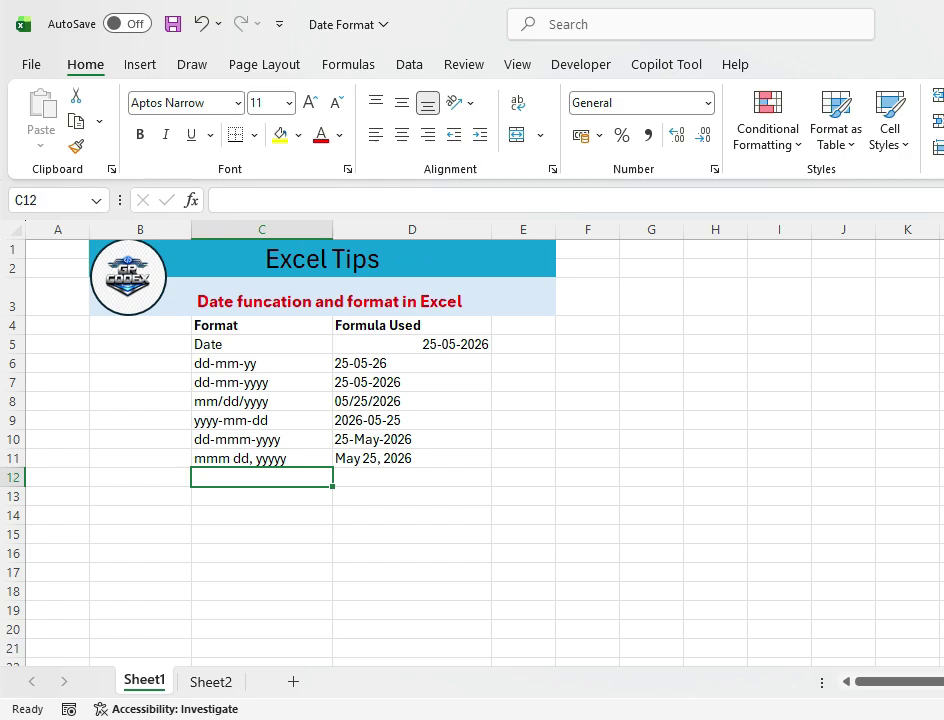
# - Enter the format labels mmm-yyyy in C12 and "mmmm yyyy" in C13
pyautogui.write('mmm')
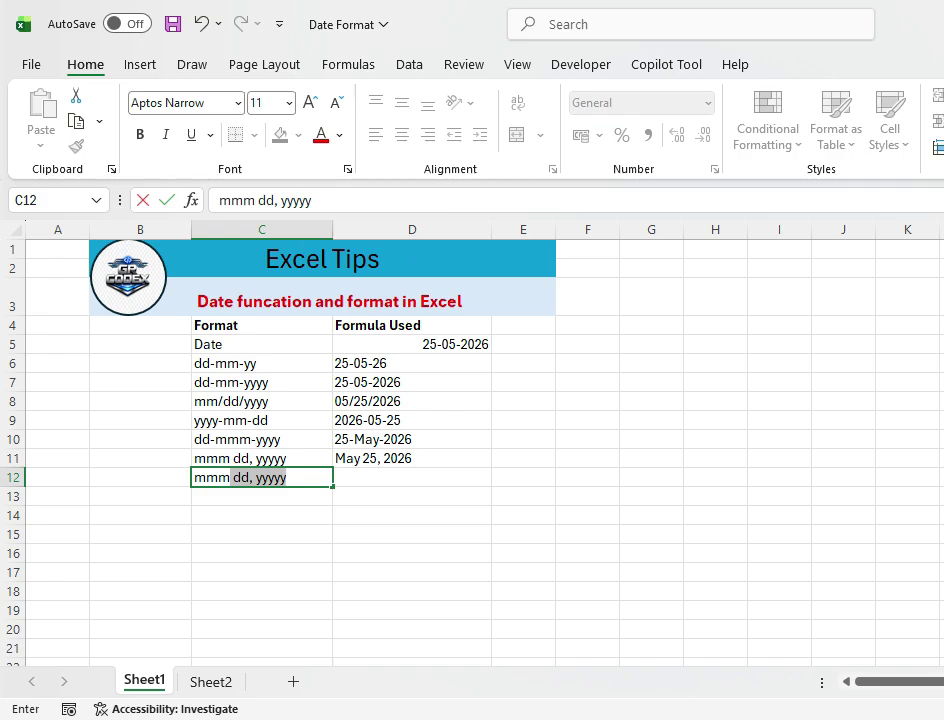
pyautogui.write('-yyyy')
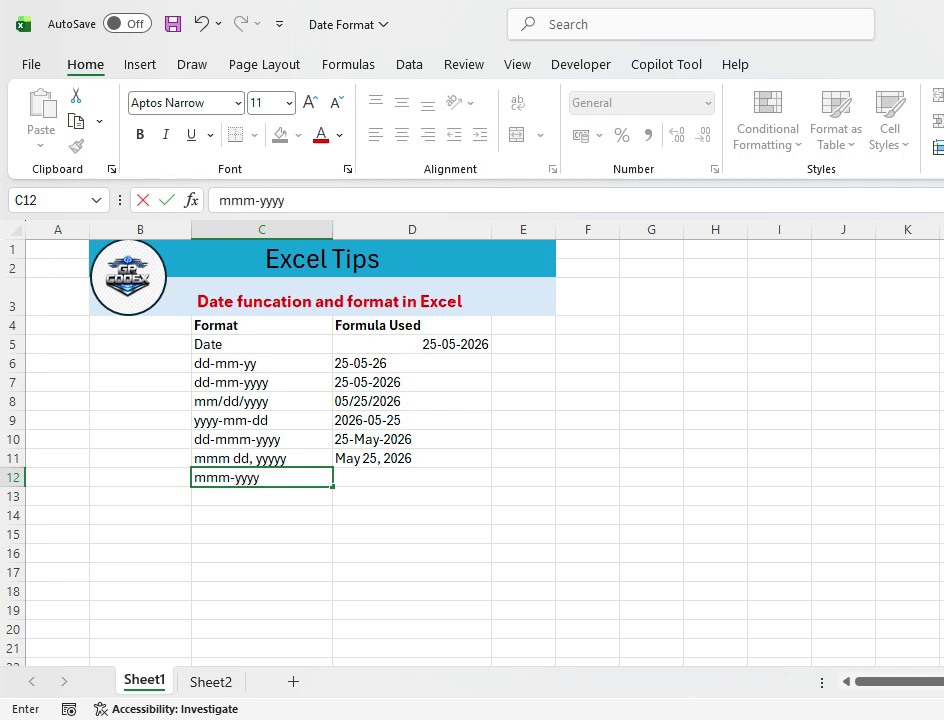
pyautogui.press('Return')
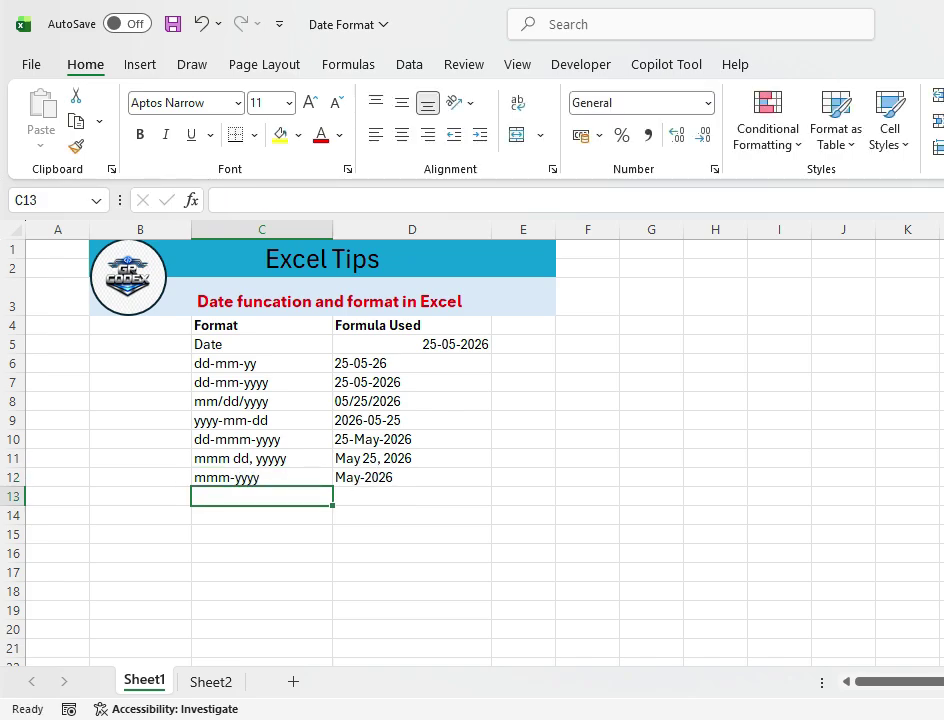
pyautogui.write('mmm')
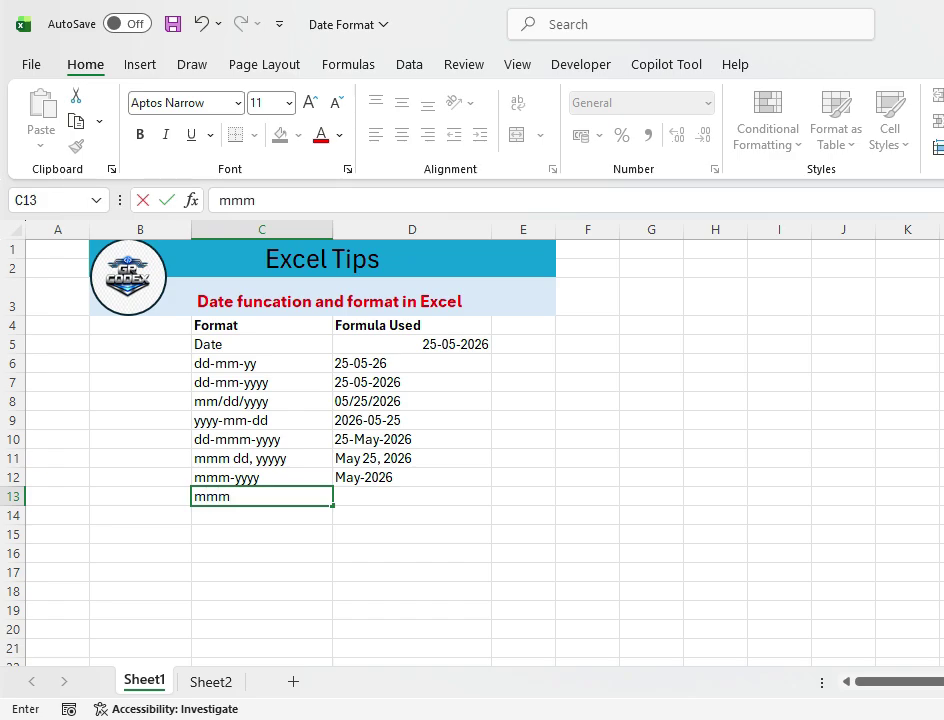
pyautogui.write('m yyyy')
pyautogui.press('Return')
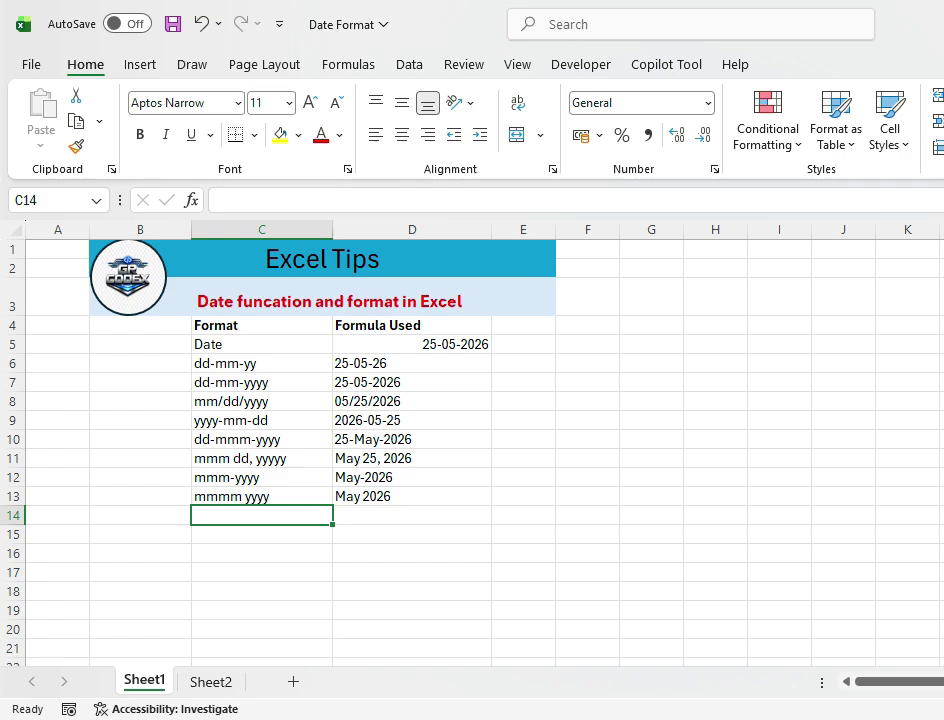
pyautogui.click(261, 477)
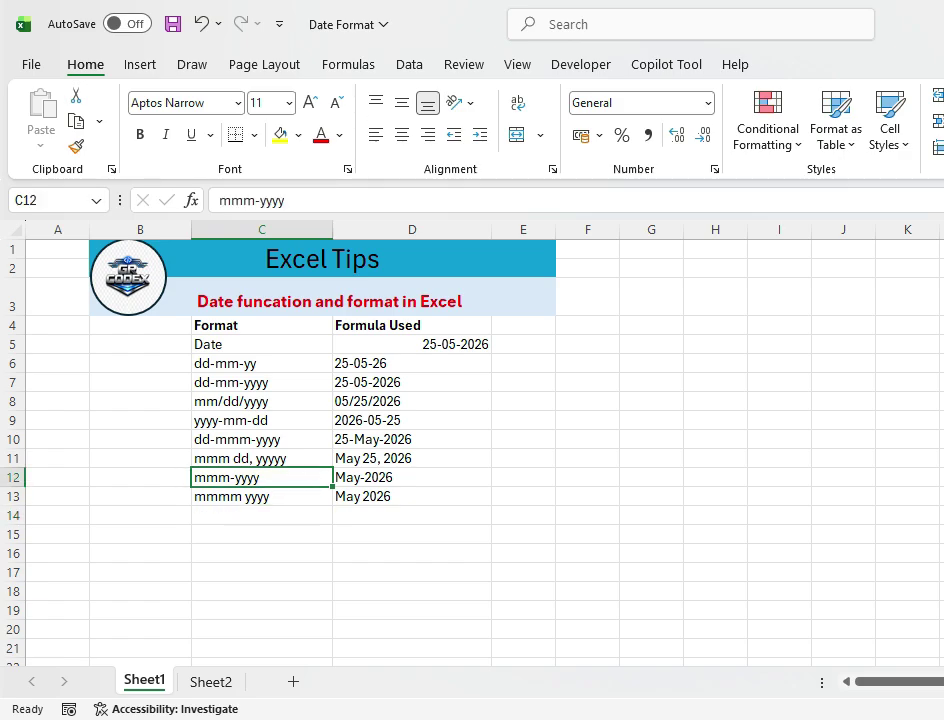
pyautogui.hotkey('shift', 'Down')
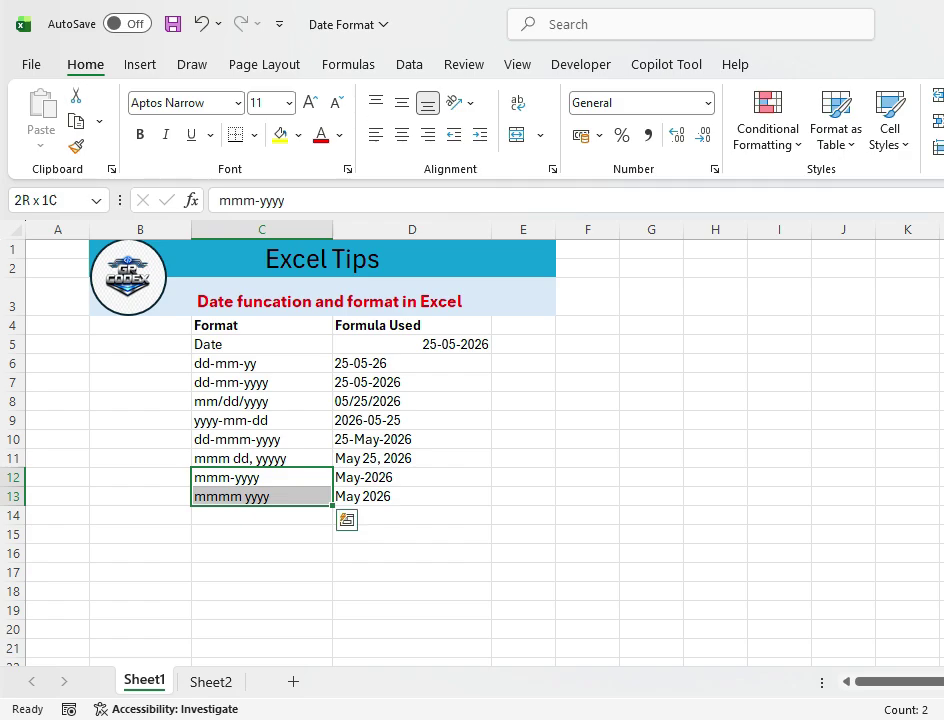
pyautogui.press('Down')
pyautogui.press('Down')
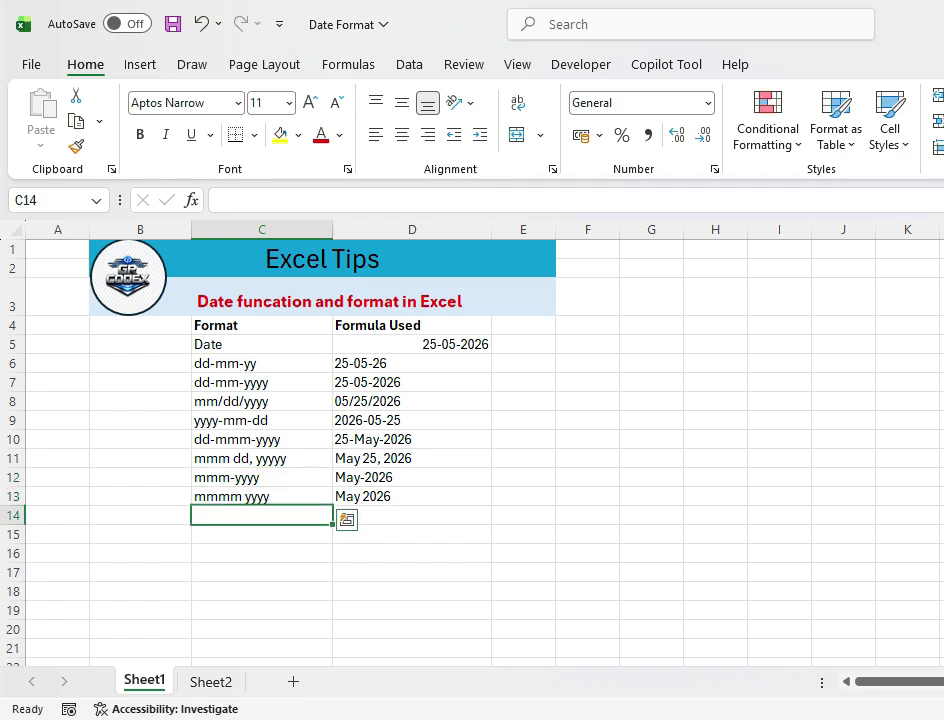
pyautogui.press('Up')
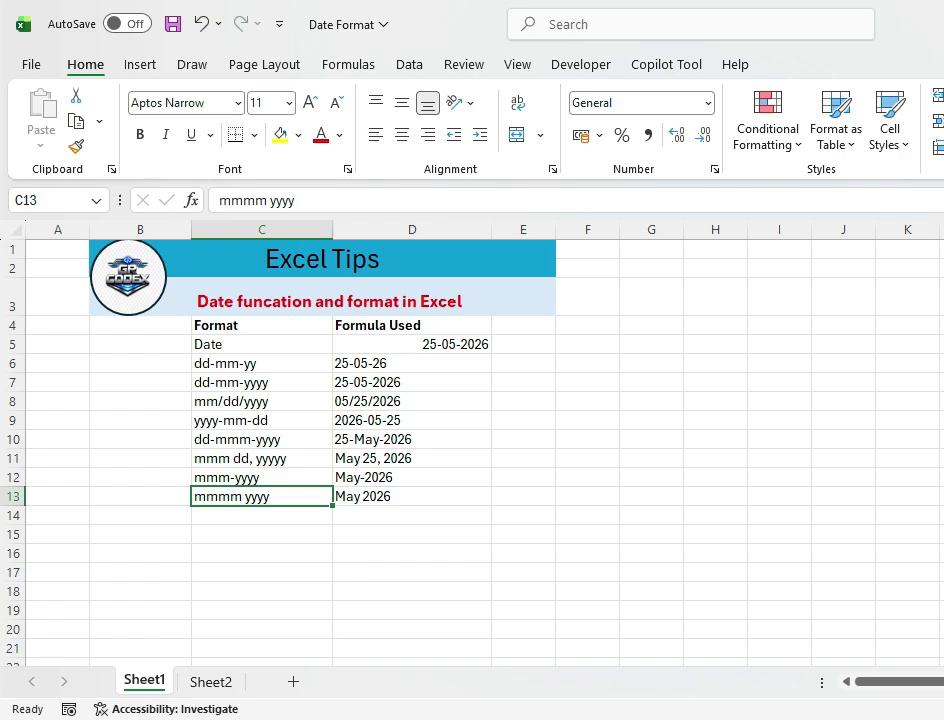
# - Set the month in the D5 date formula to 1, making it =DATE(2026,1,25)
pyautogui.click(412, 344)
pyautogui.press('F2')
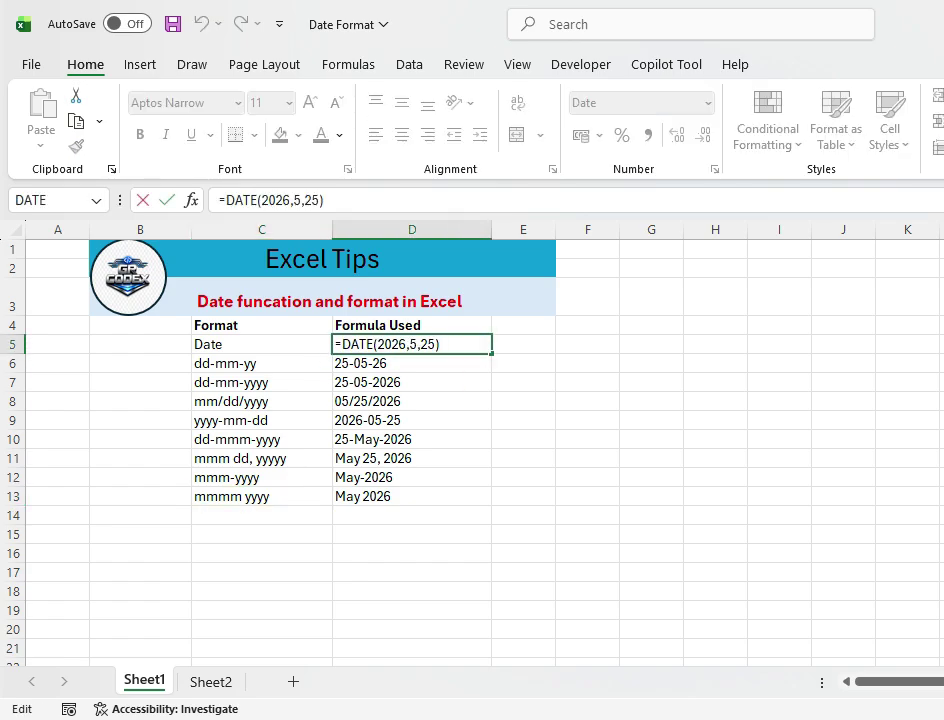
pyautogui.press('Left')
pyautogui.press('Left')
pyautogui.press('Left')
pyautogui.press('Left')
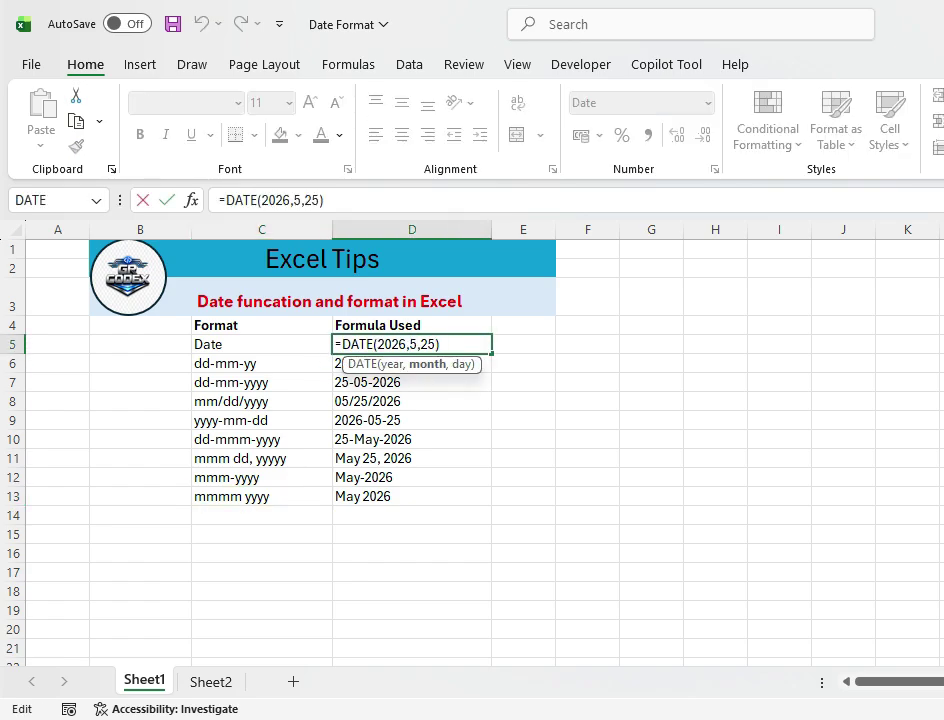
pyautogui.press('BackSpace')
pyautogui.write('1')
pyautogui.press('Return')
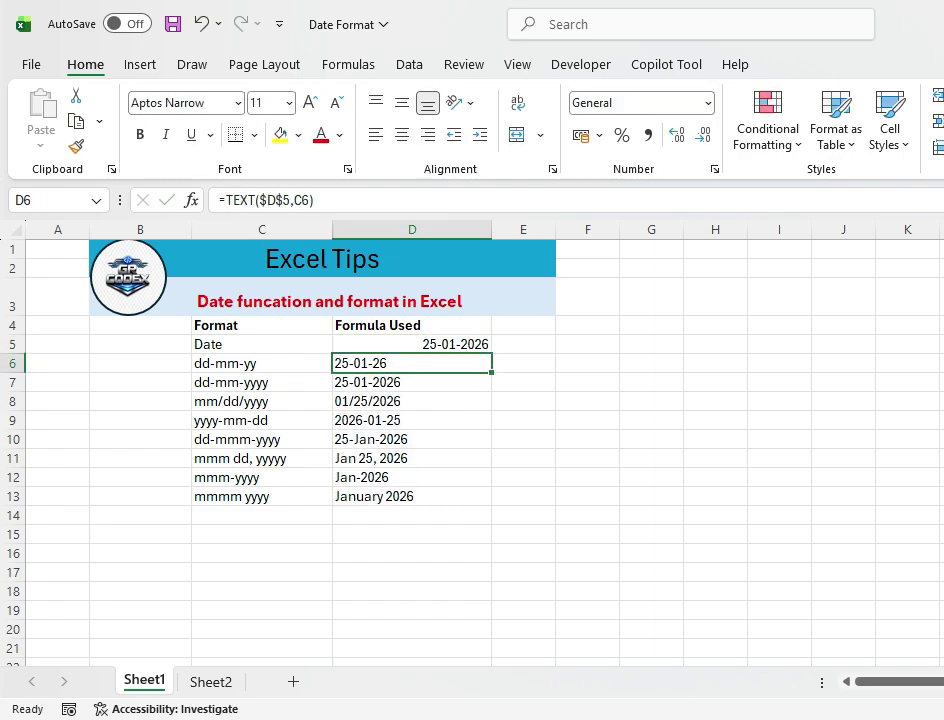
pyautogui.click(411, 477)
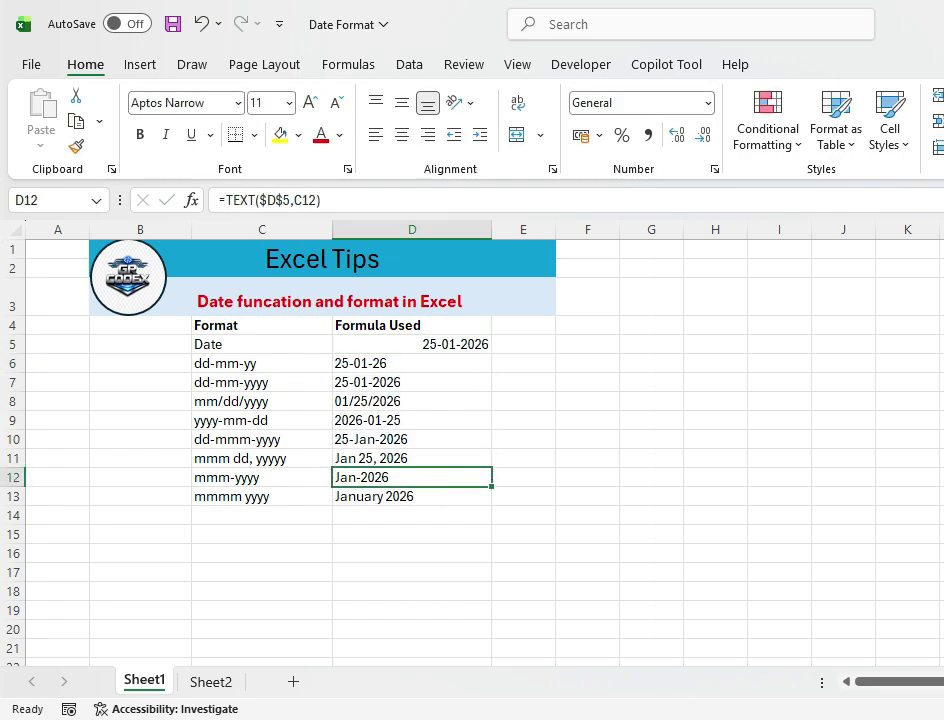
pyautogui.click(262, 477)
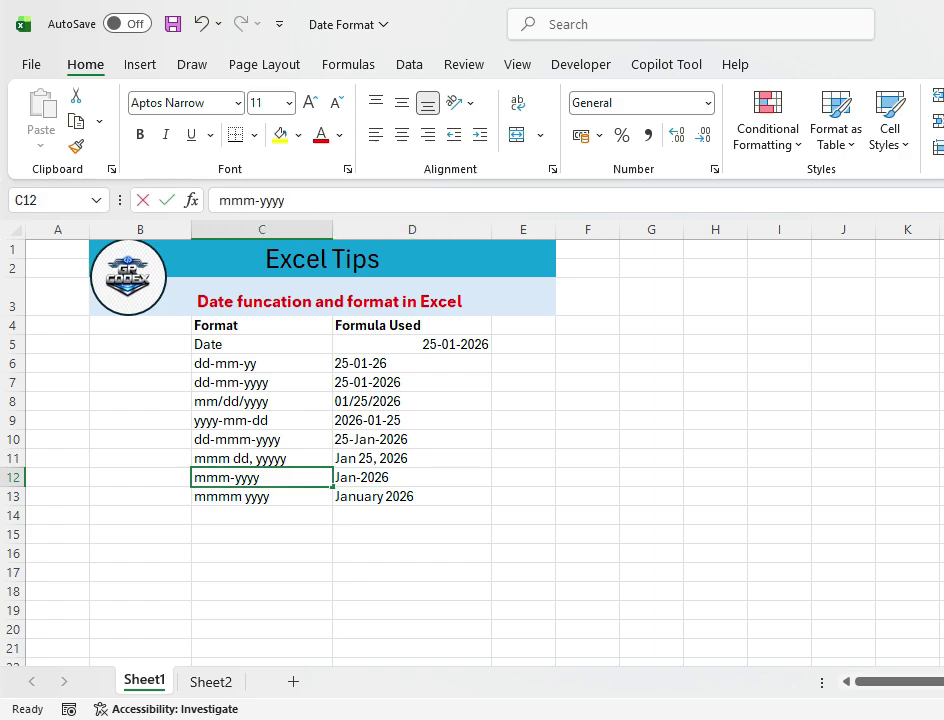
pyautogui.press('F2')
pyautogui.click(411, 515)
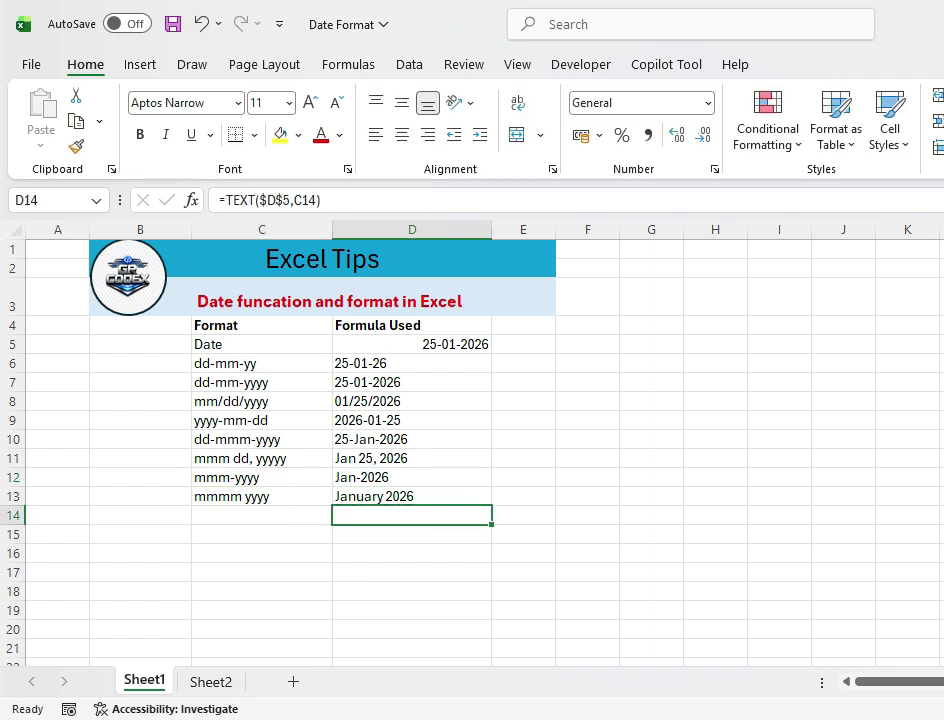
# - Enter the format label yyyy in C14
pyautogui.click(411, 477)
pyautogui.click(411, 496)
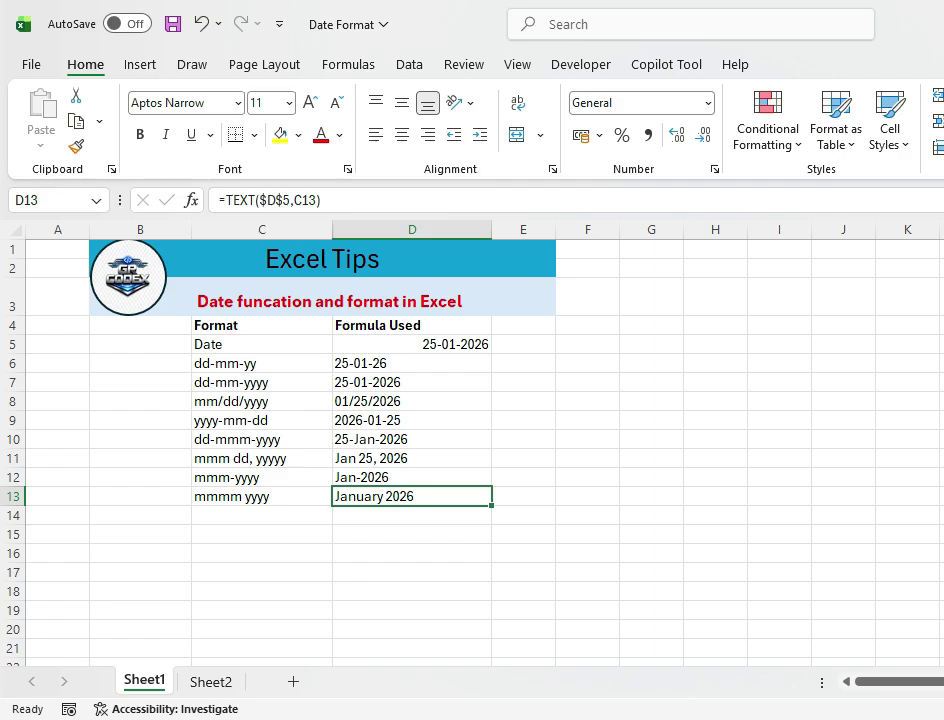
pyautogui.click(262, 515)
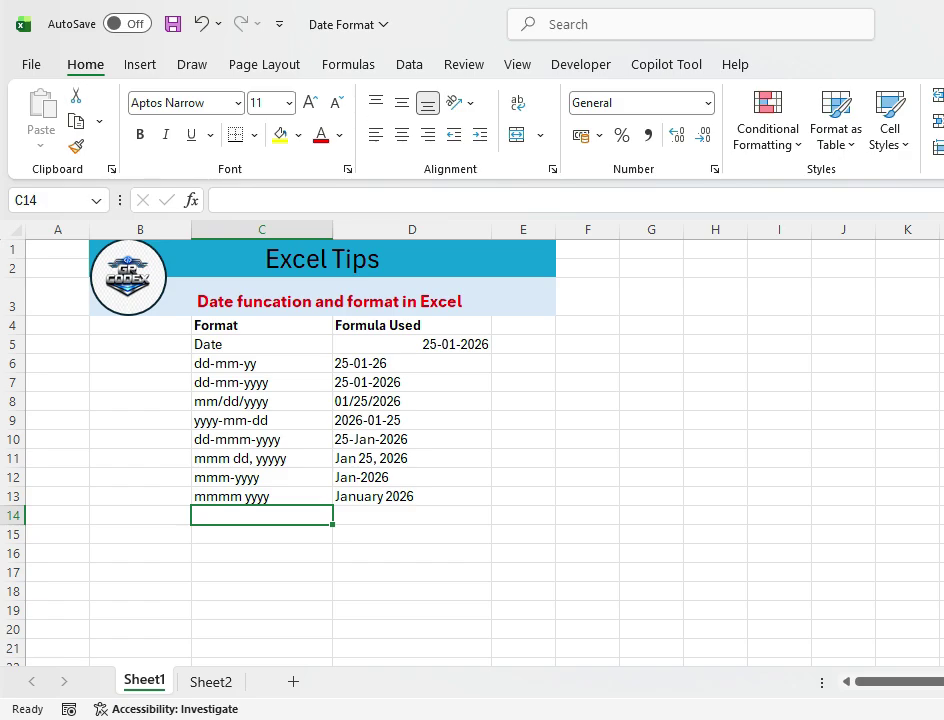
pyautogui.write('yyy')
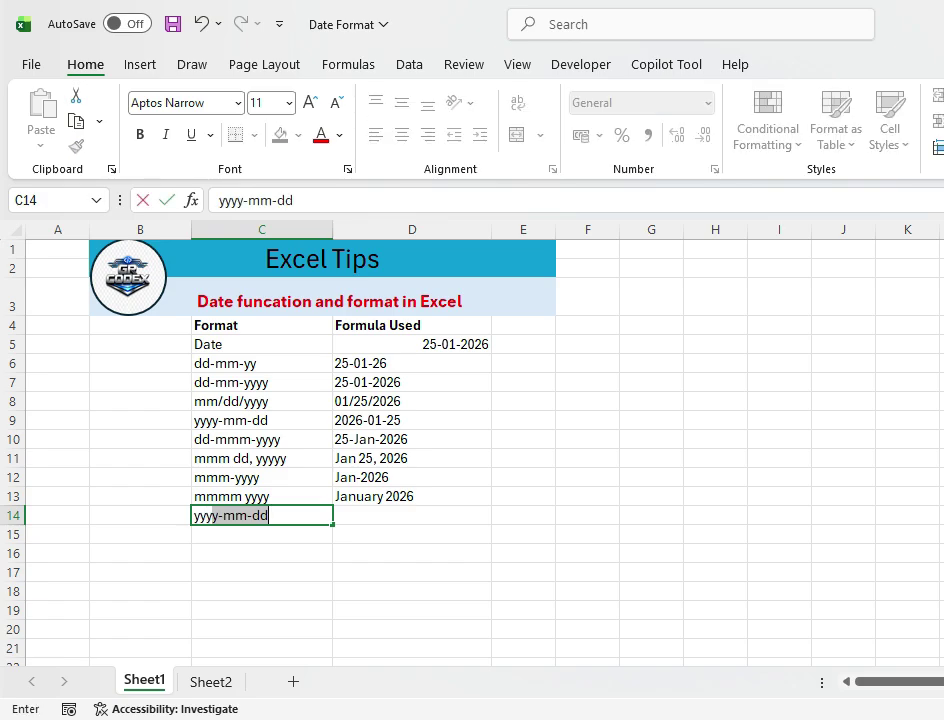
pyautogui.write('y')
pyautogui.press('Delete')
pyautogui.press('Return')
# - Enter the format label yy in C15
pyautogui.write('\\')
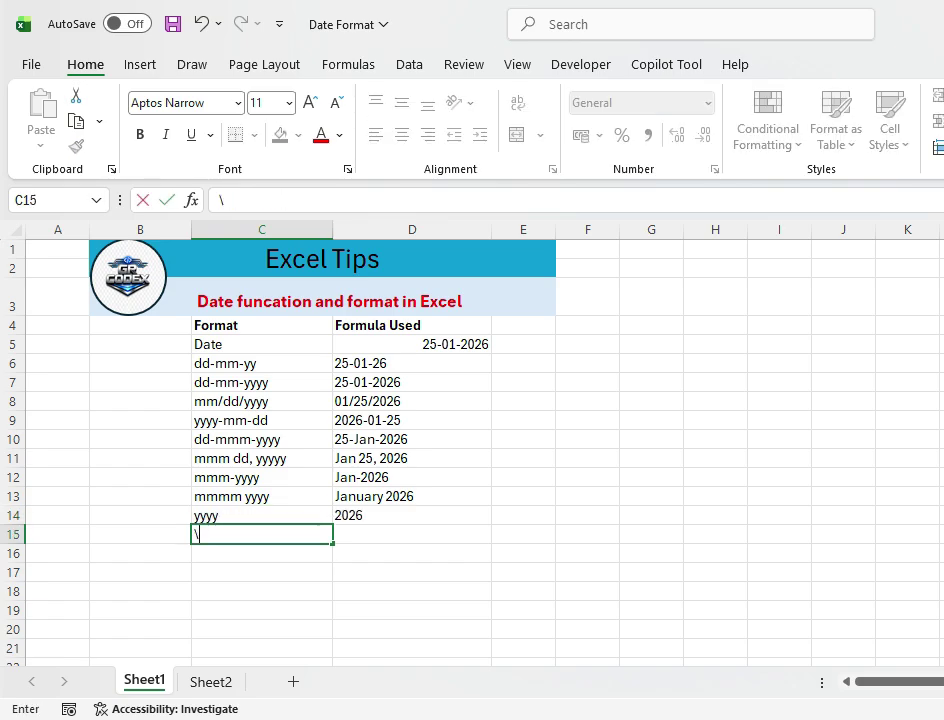
pyautogui.press('BackSpace')
pyautogui.write('yy')
pyautogui.press('Return')
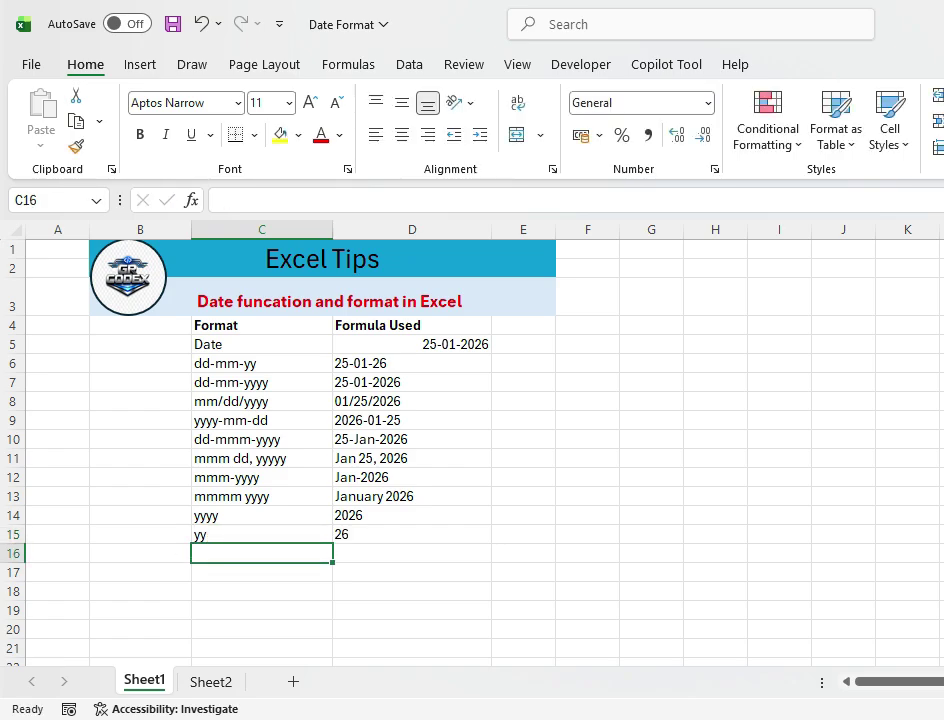
# - Enter the format labels dddd in C16 and dd in C17
pyautogui.write('dddd')
pyautogui.press('Return')
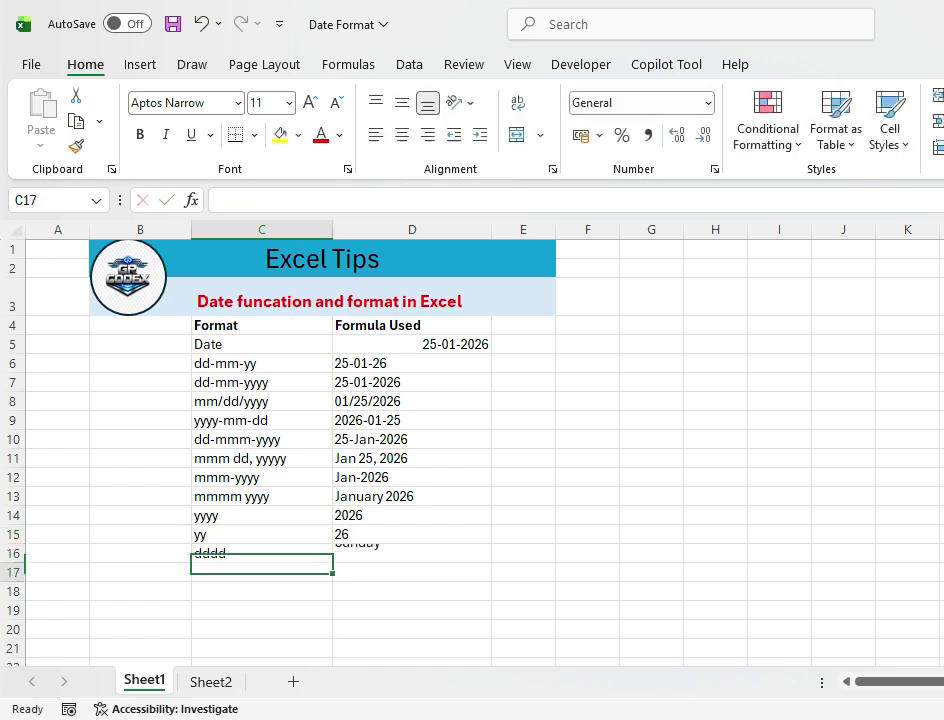
pyautogui.write('dd')
pyautogui.press('Return')
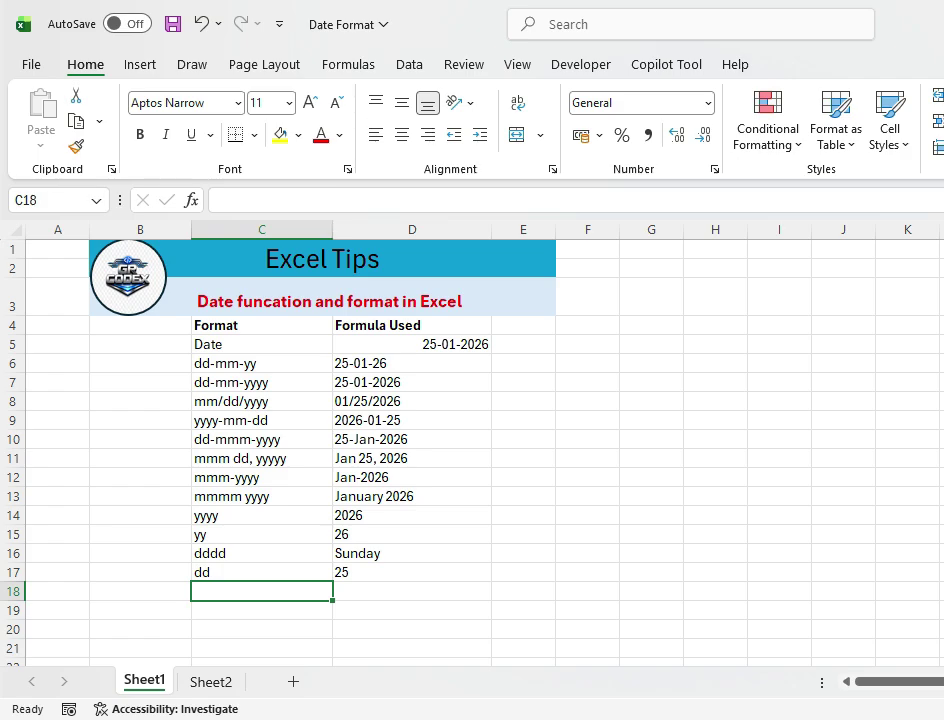
# - Enter the format label ddd in C18
pyautogui.write('dddd')
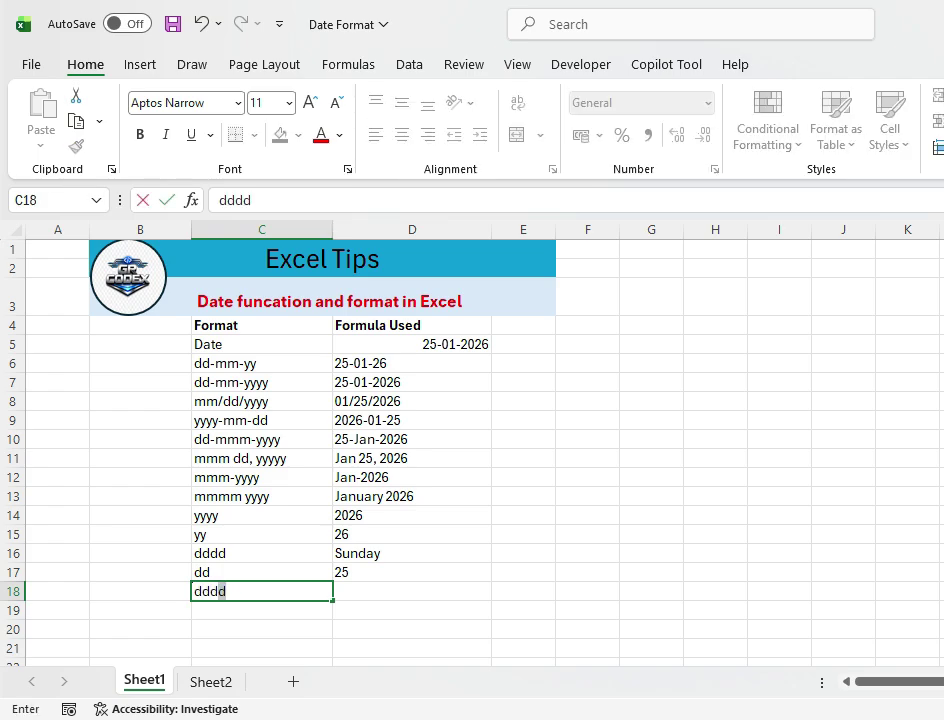
pyautogui.press('Return')
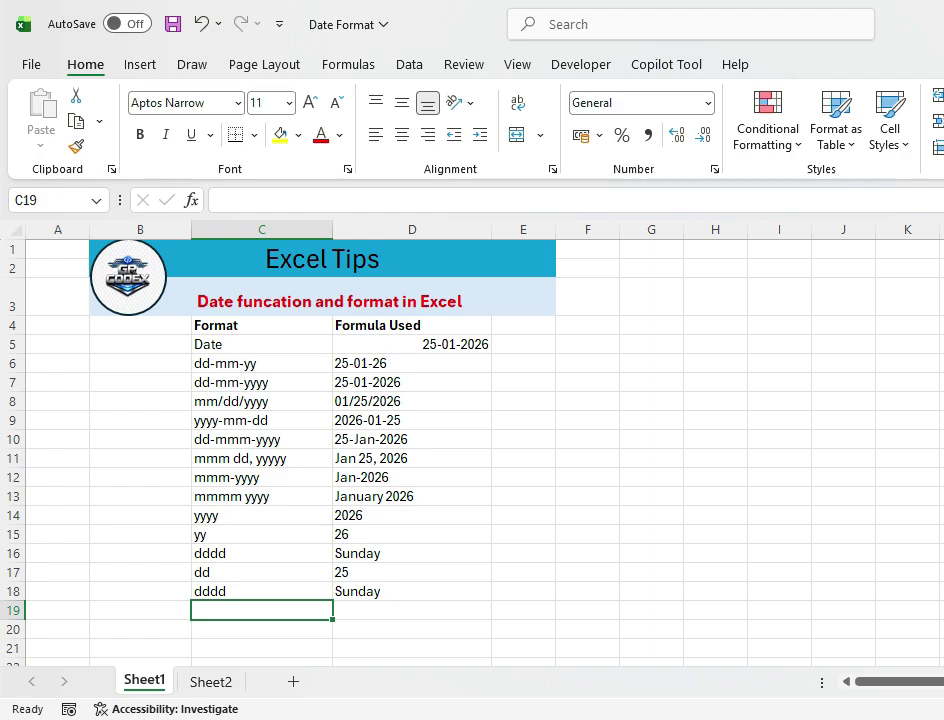
pyautogui.scroll(-1, 470, 450)
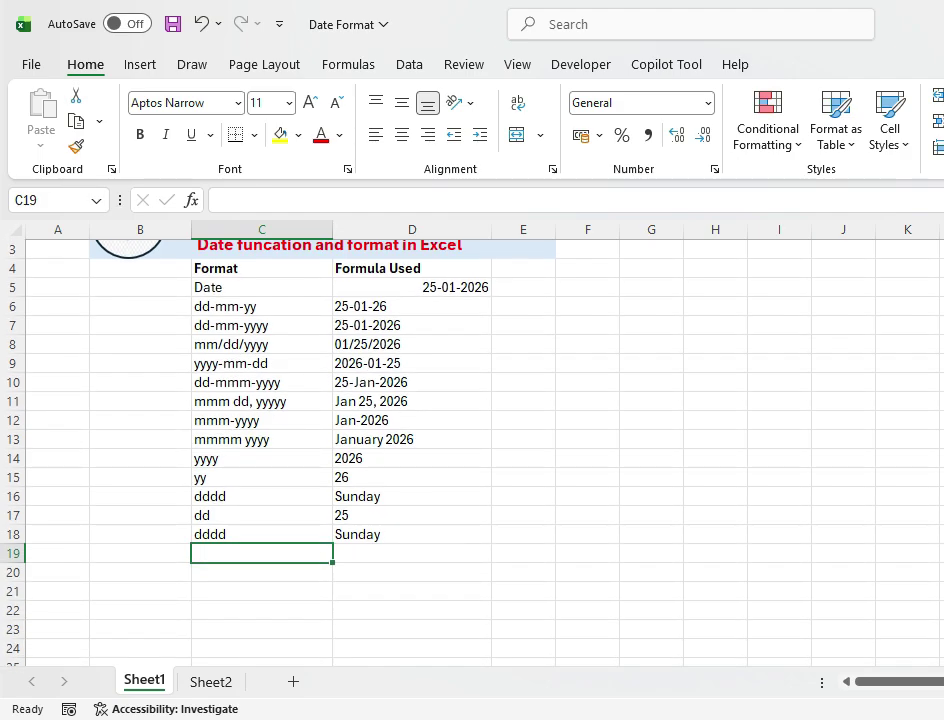
pyautogui.press('Up')
pyautogui.press('F2')
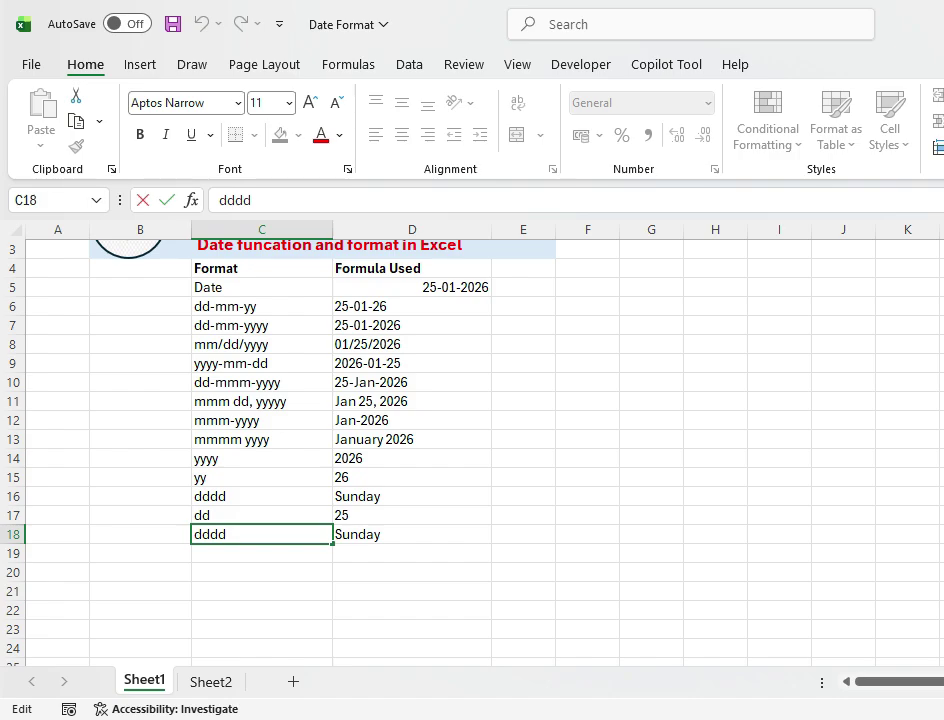
pyautogui.press('BackSpace')
pyautogui.press('Return')
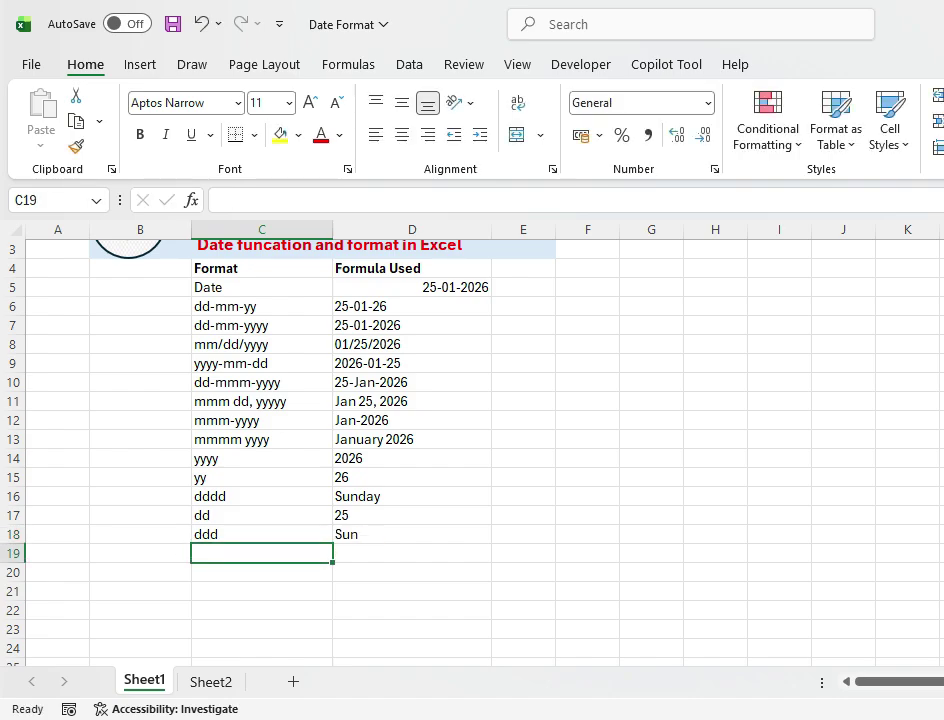
# - Enter the format label "dddd, dd mmmm yyyy" in C19
pyautogui.write('dddd')
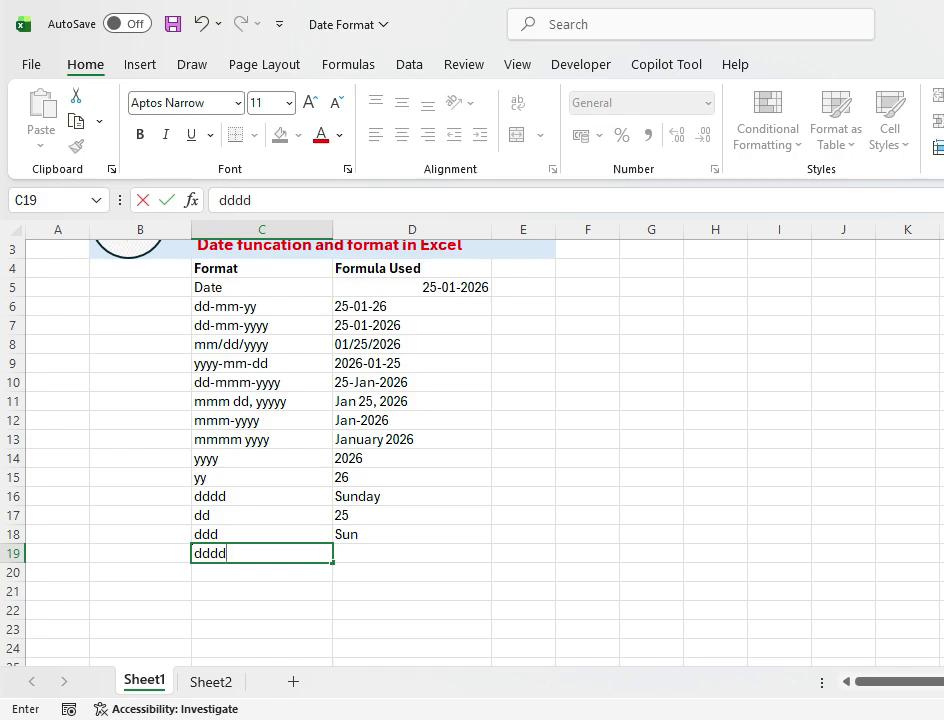
pyautogui.write(', dd mm')
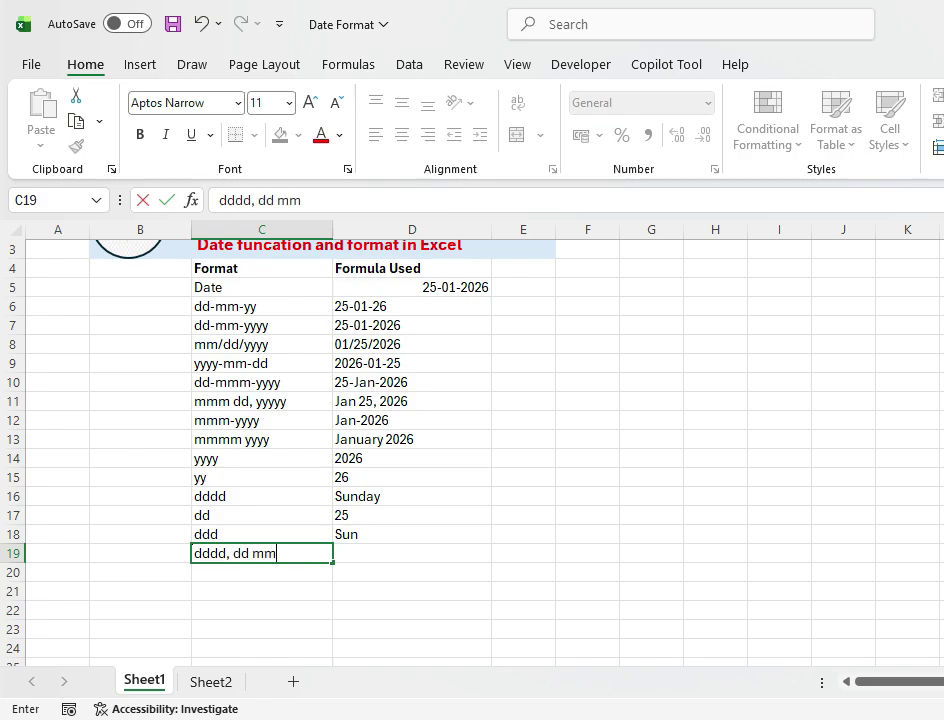
pyautogui.write('mm yyyy')
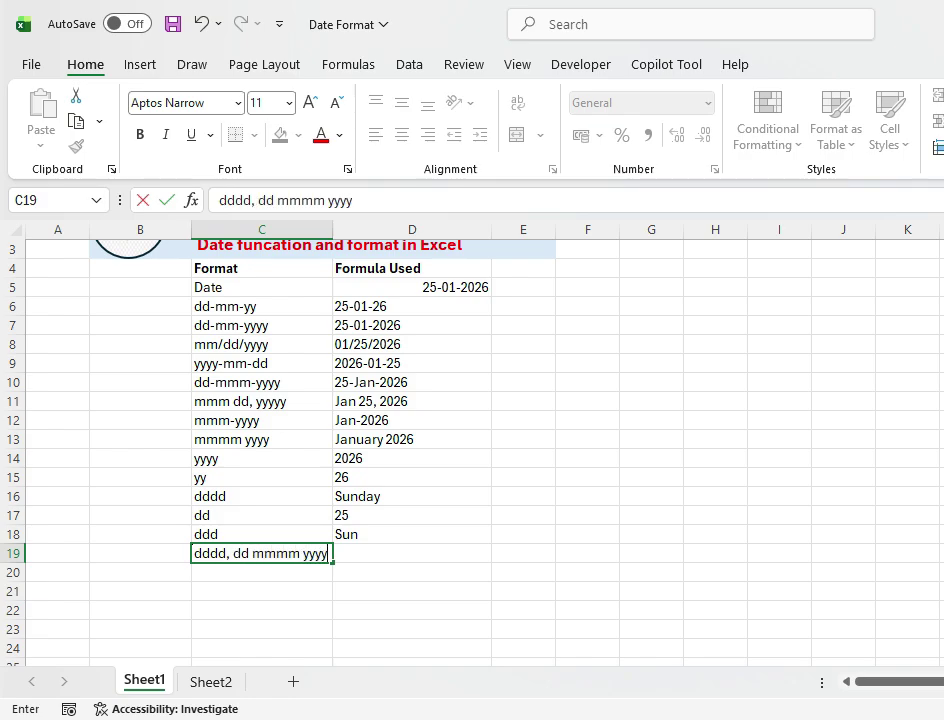
pyautogui.press('Return')
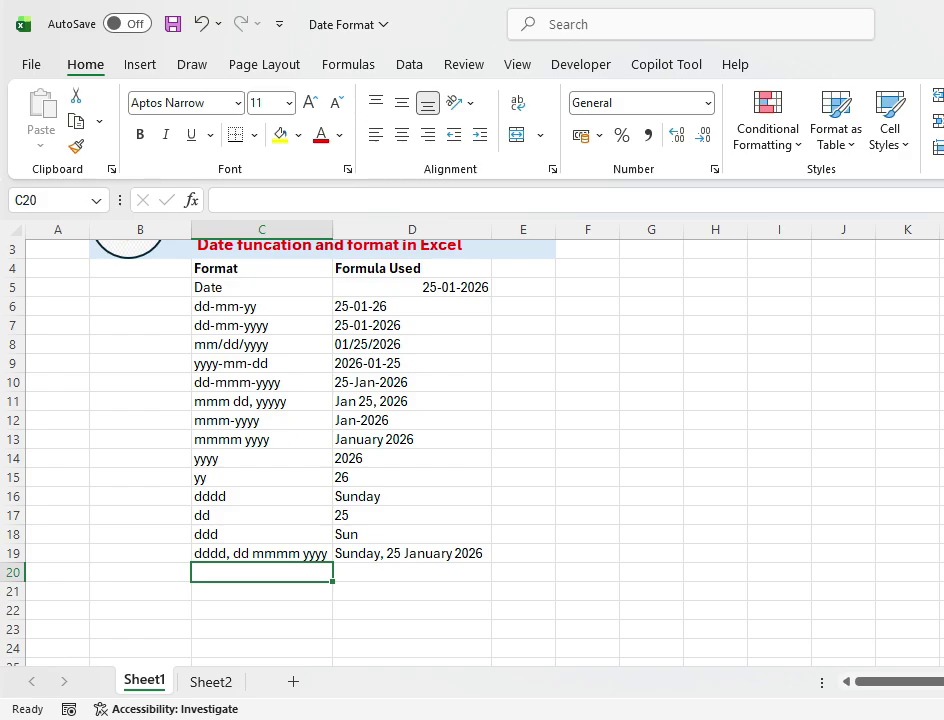
# - Enter the format label "ddd, dd-mmm-yyyy" in C20
pyautogui.write('ddd')
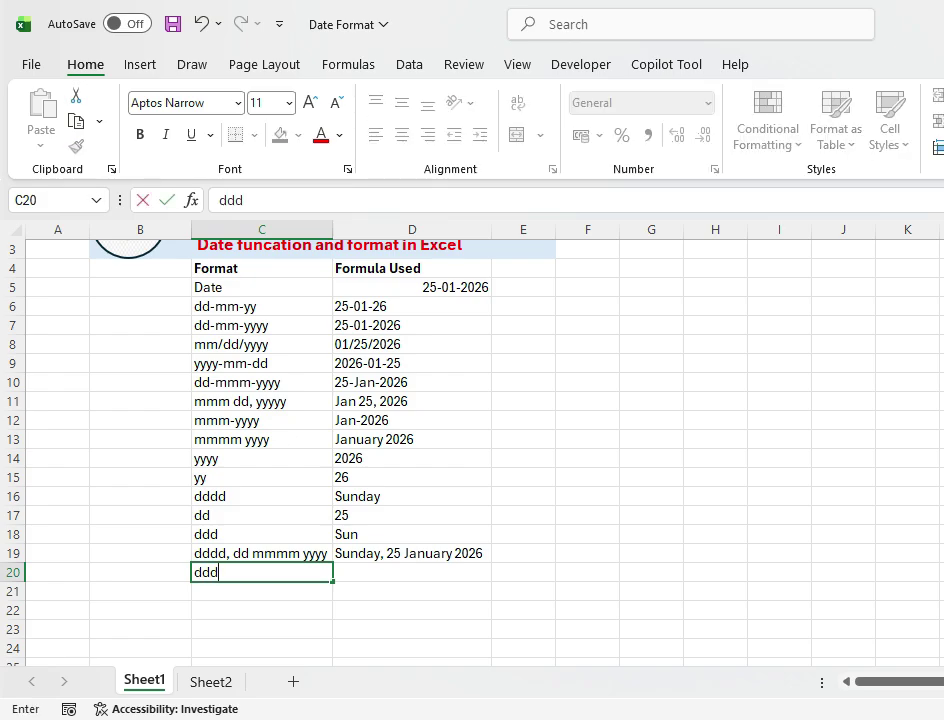
pyautogui.write(', dd-mmm')
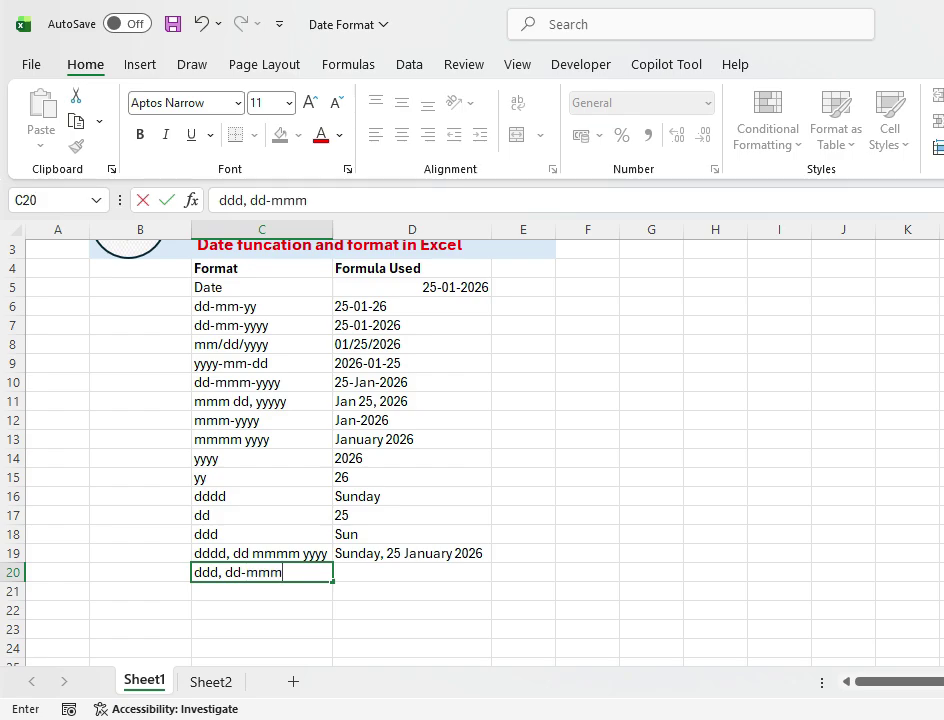
pyautogui.write('-yyyy')
pyautogui.press('Return')
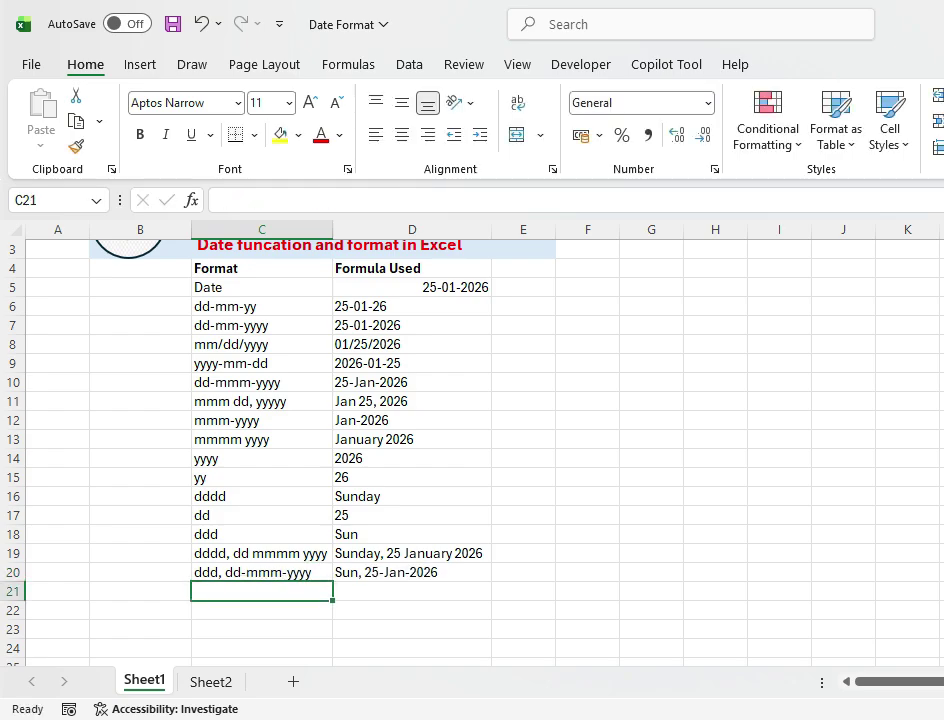
# - Enter the format label "dd mmm" in C21
pyautogui.scroll(-2, 470, 450)
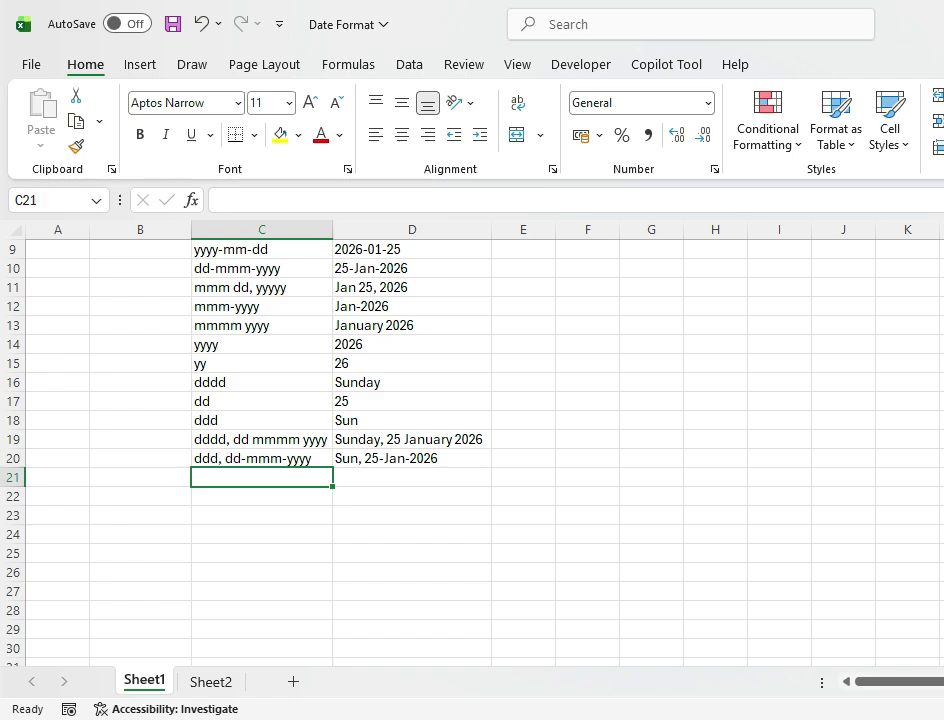
pyautogui.write('dd mmm')
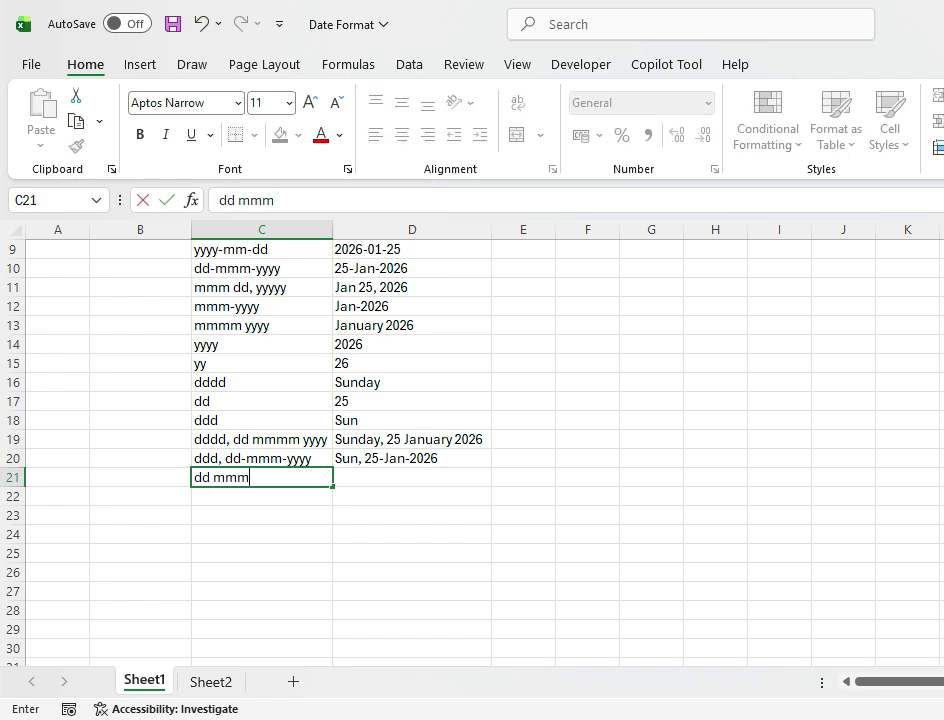
pyautogui.press('Return')
# - Enter the format label "mmm dd" in C22, without the year part
pyautogui.write('mmm dd,')
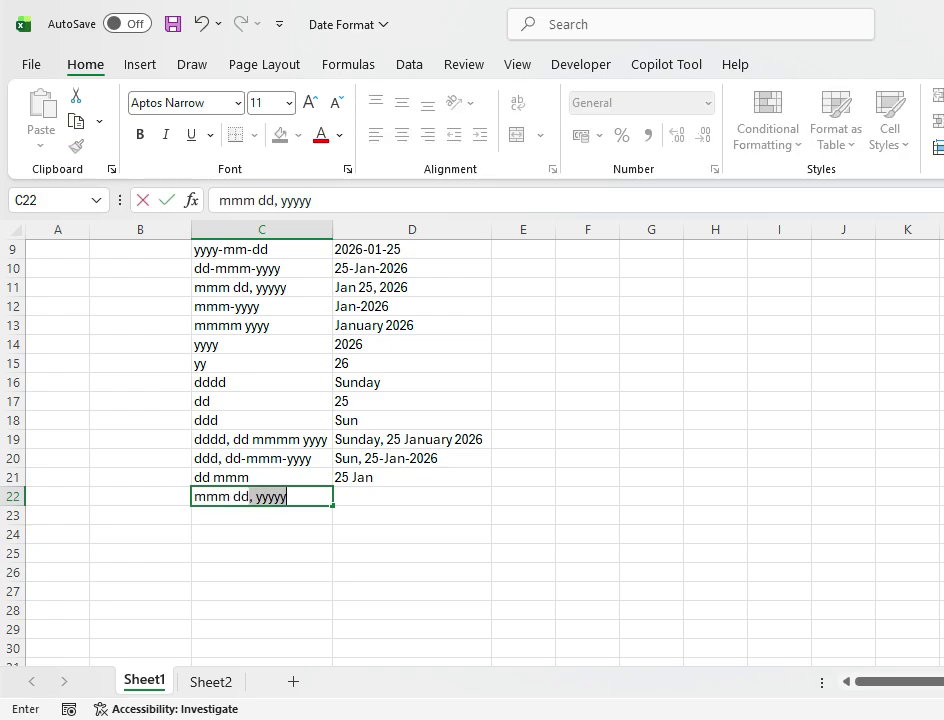
pyautogui.press('Return')
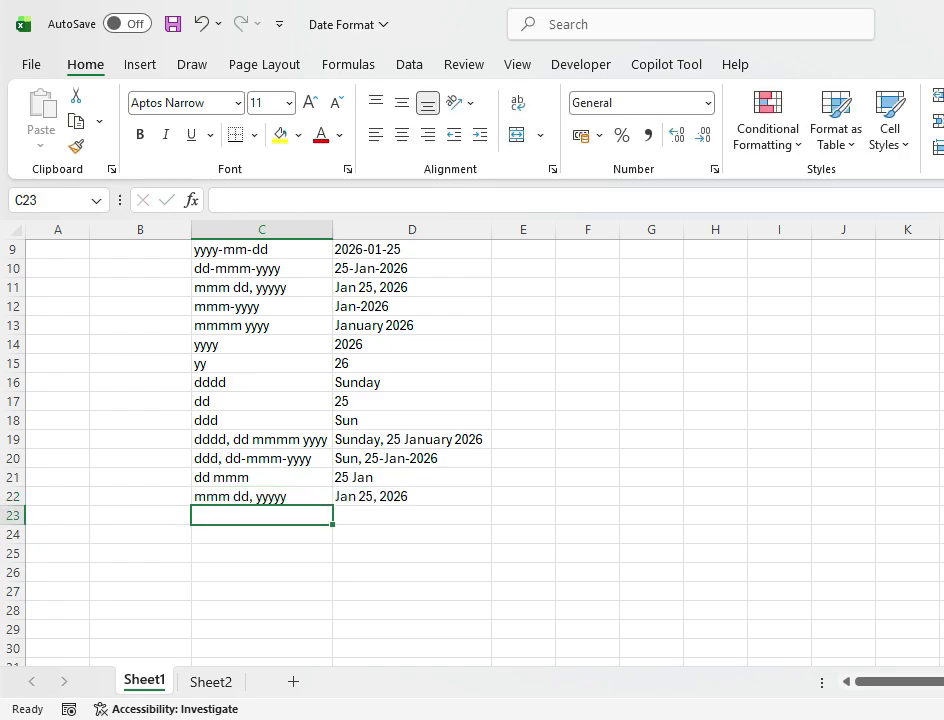
pyautogui.click(261, 496)
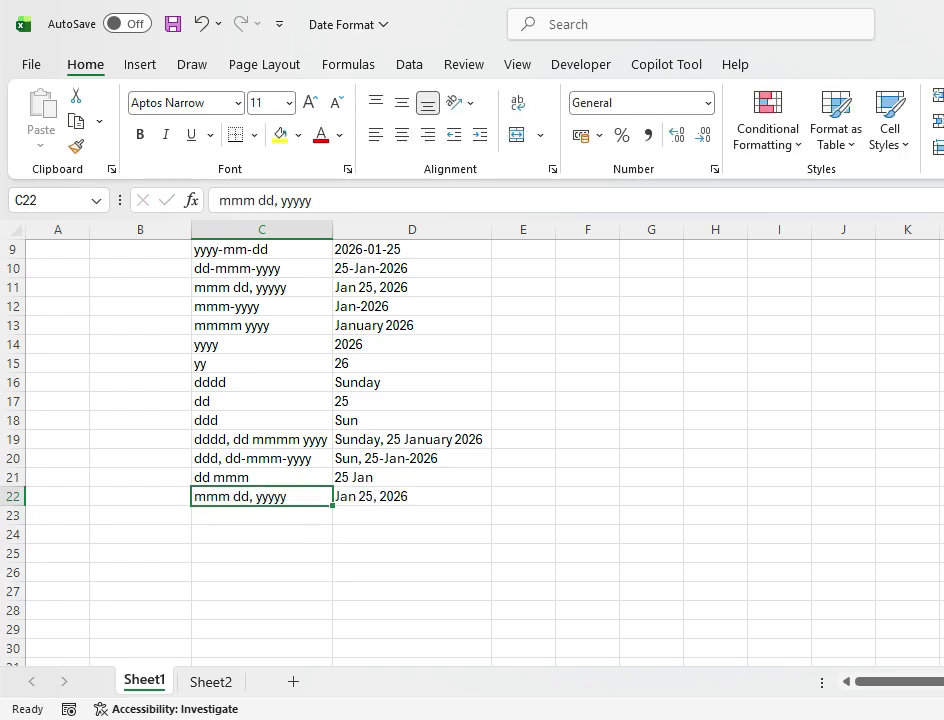
pyautogui.press('F2')
pyautogui.press('BackSpace')
pyautogui.press('BackSpace')
pyautogui.press('BackSpace')
pyautogui.press('BackSpace')
pyautogui.press('BackSpace')
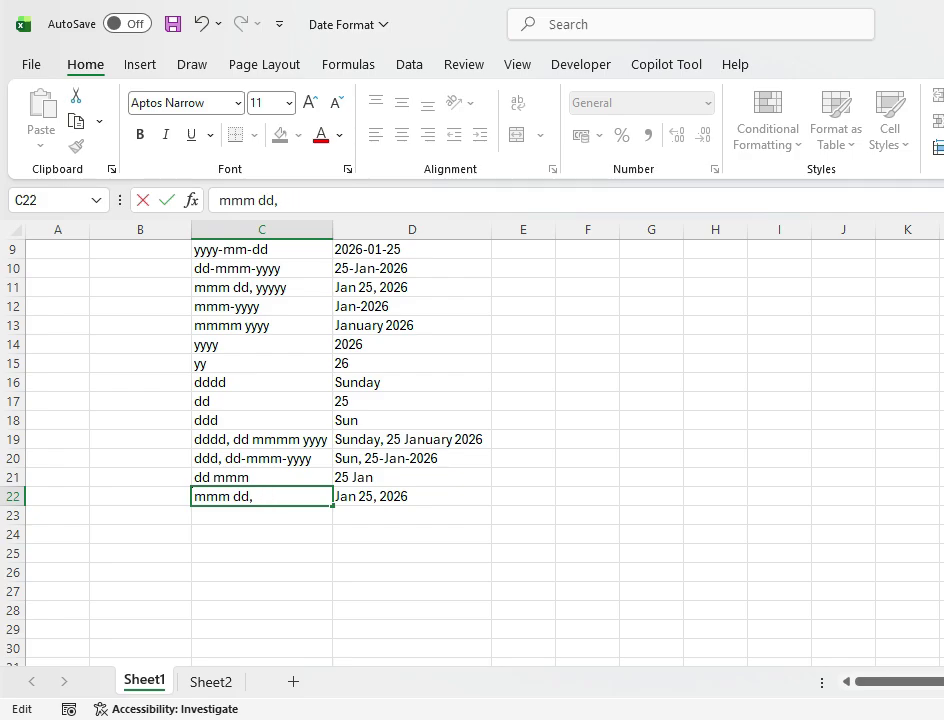
pyautogui.press('BackSpace')
pyautogui.press('Return')
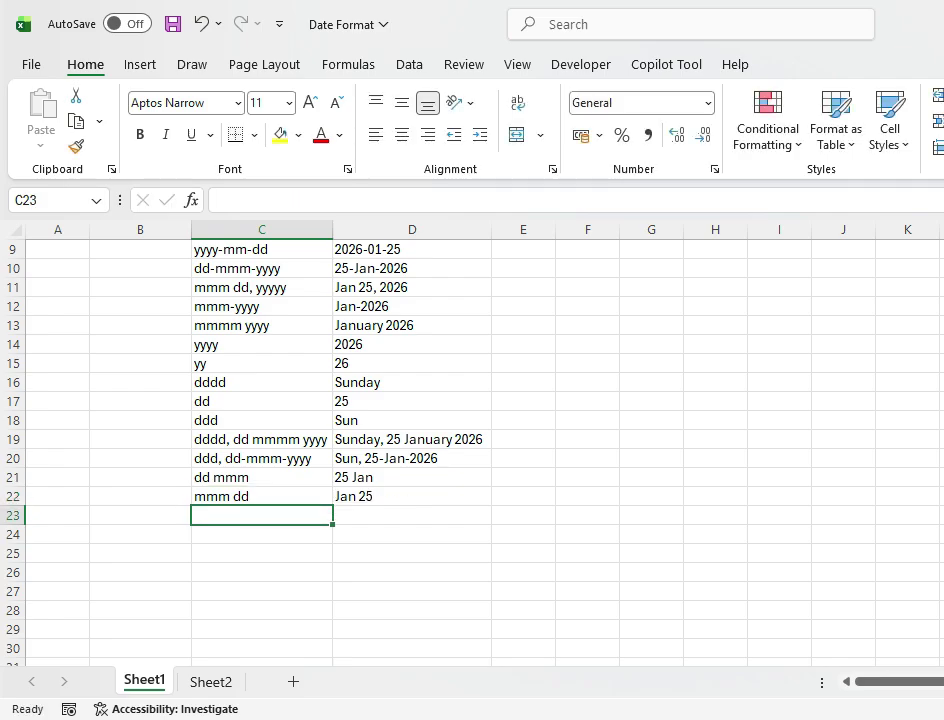
# - Enter the format label yyyymmdd in C23
pyautogui.write('yyy')
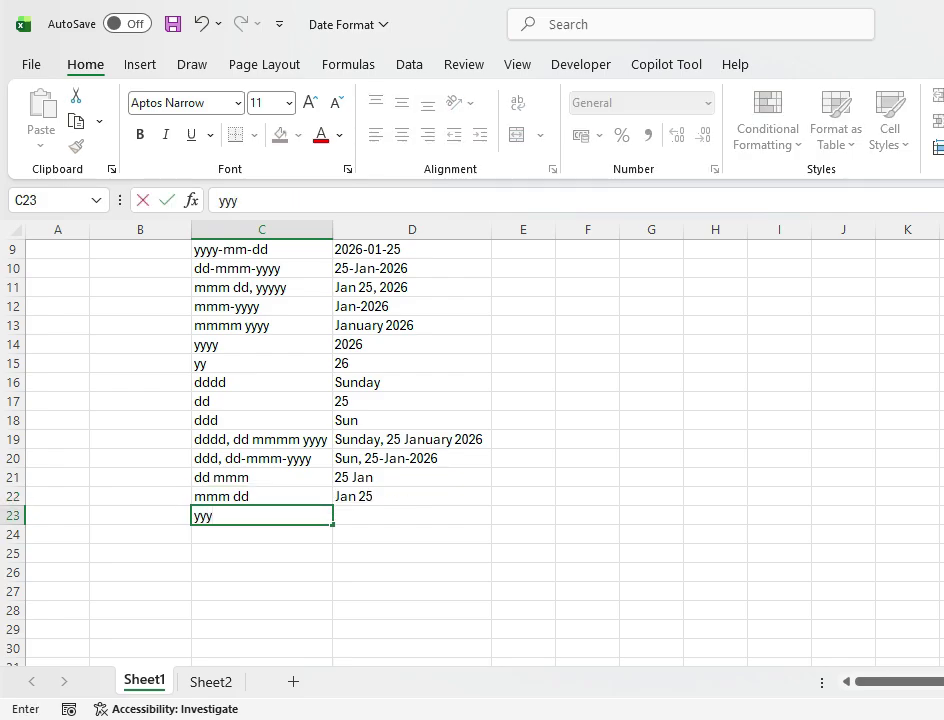
pyautogui.write('mmdd')
pyautogui.press('Return')
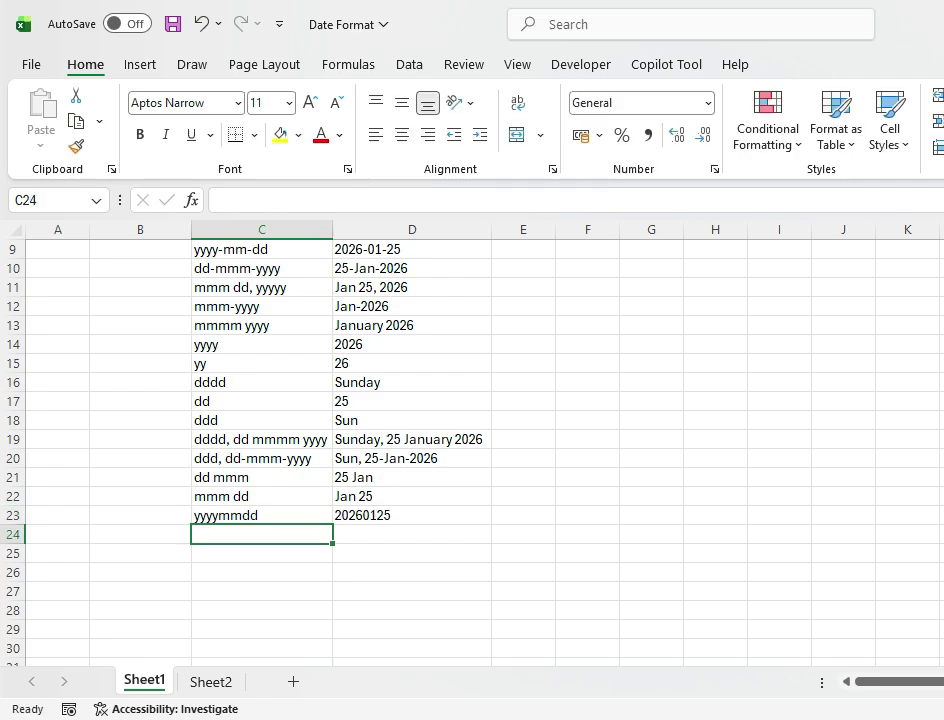
# - Enter the date-and-time format label "yyyy-mm-dd hh:mm" in C24
pyautogui.scroll(-1, 472, 450)
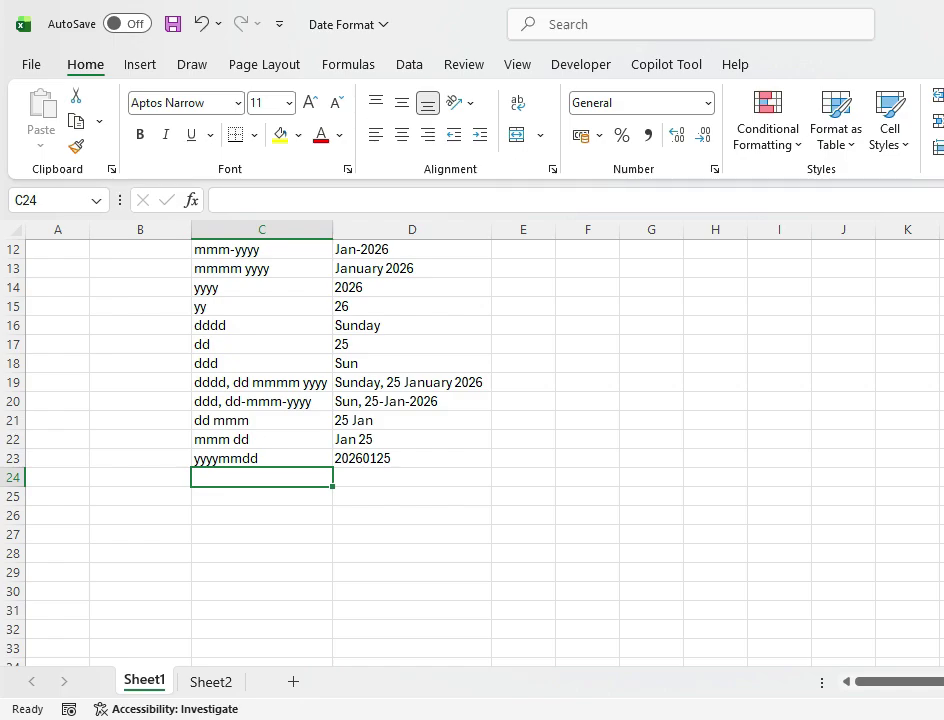
pyautogui.scroll(-1, 472, 450)
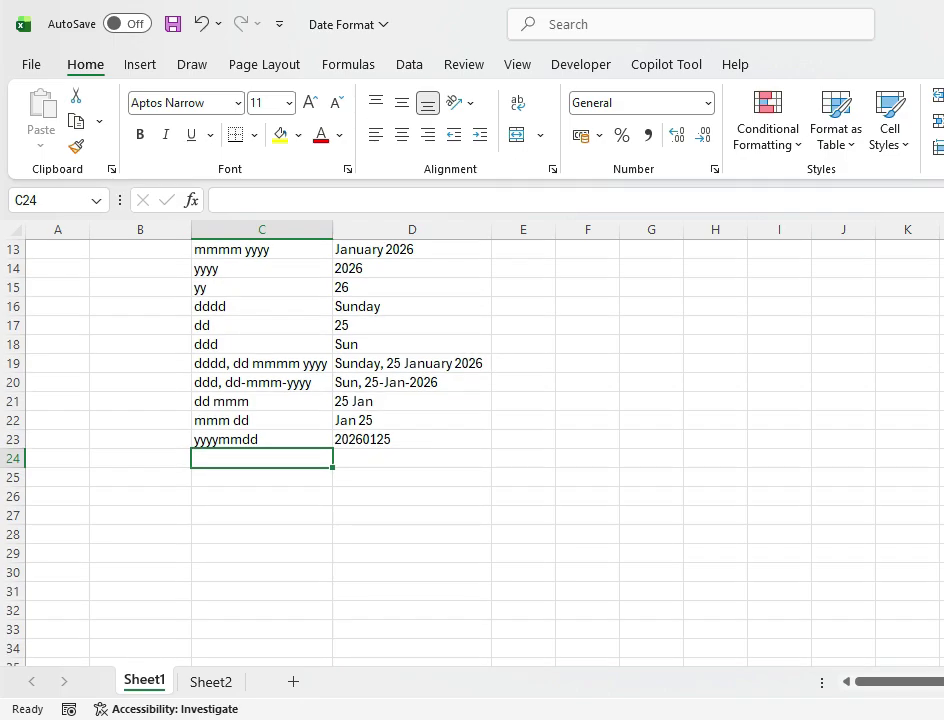
pyautogui.write('yyyy-')
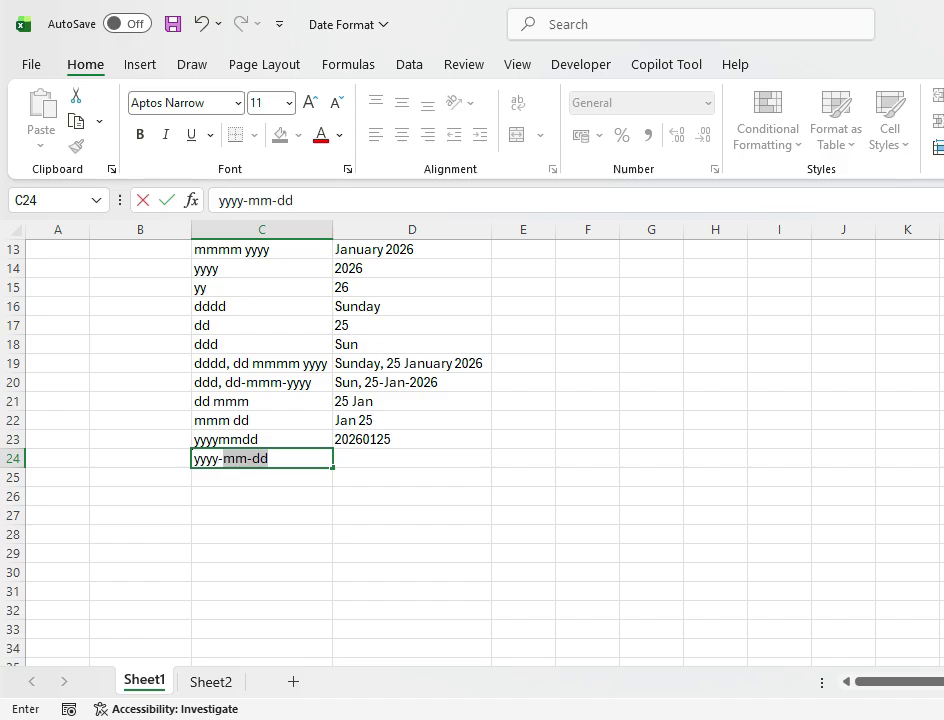
pyautogui.write('mm-dd')
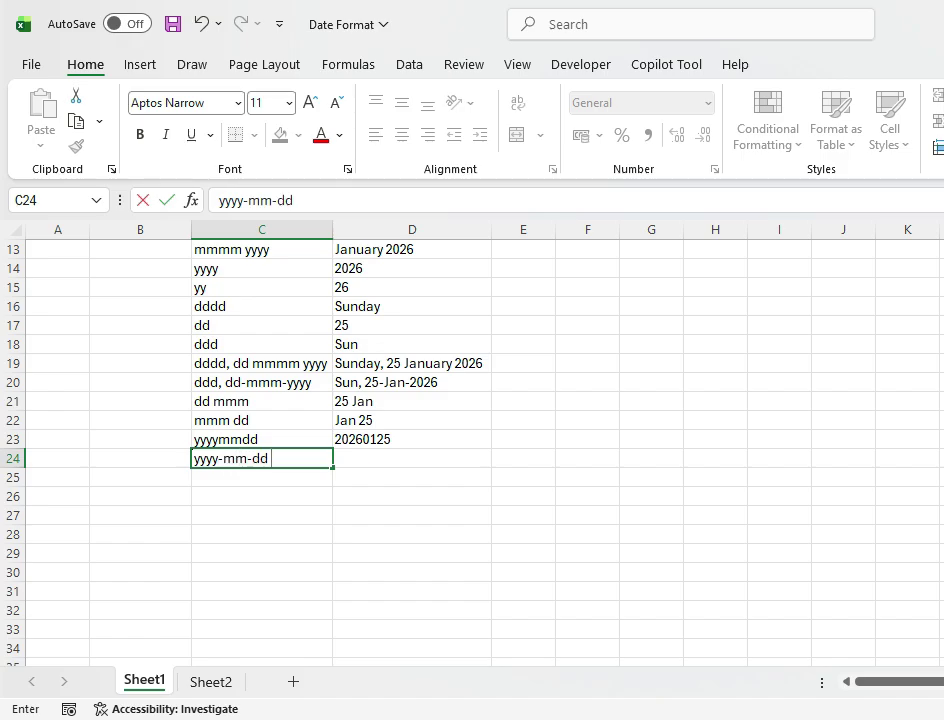
pyautogui.write(' hh:mm')
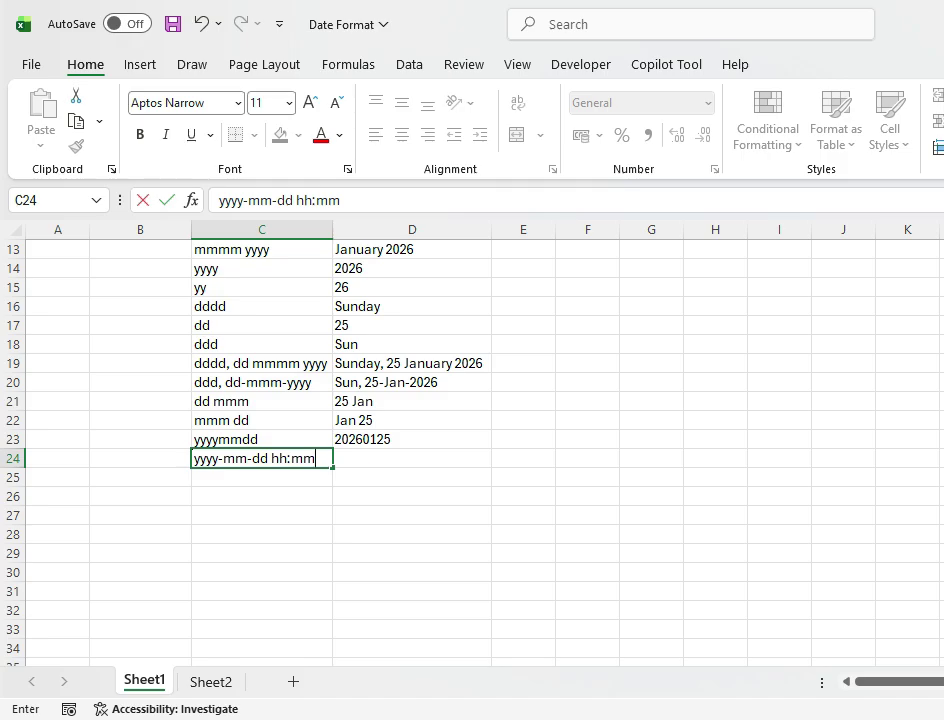
pyautogui.press('Return')
# - Enter the date-and-time format label "yyyy-mm-dd hh:mm:ss" in C25, including the seconds
pyautogui.write('yyy')
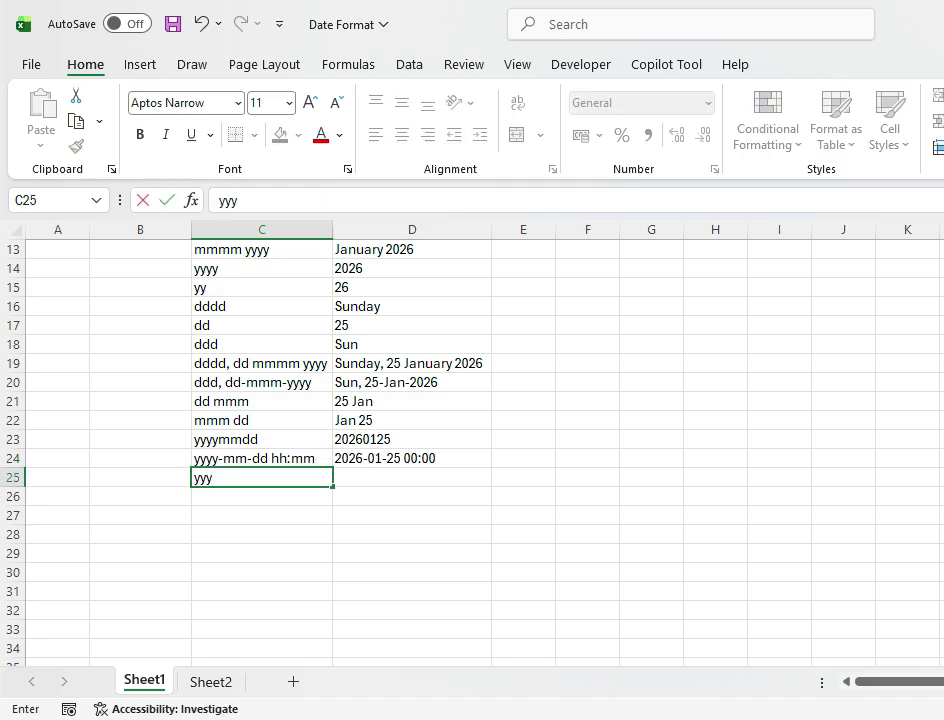
pyautogui.write('y-mm-dd h')
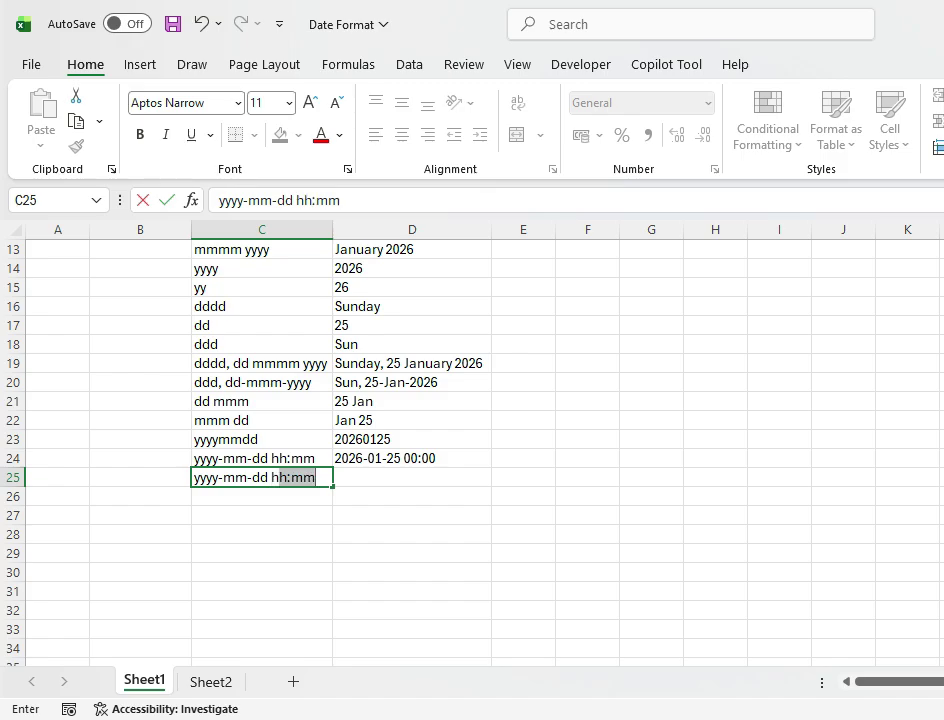
pyautogui.write('h:mm')
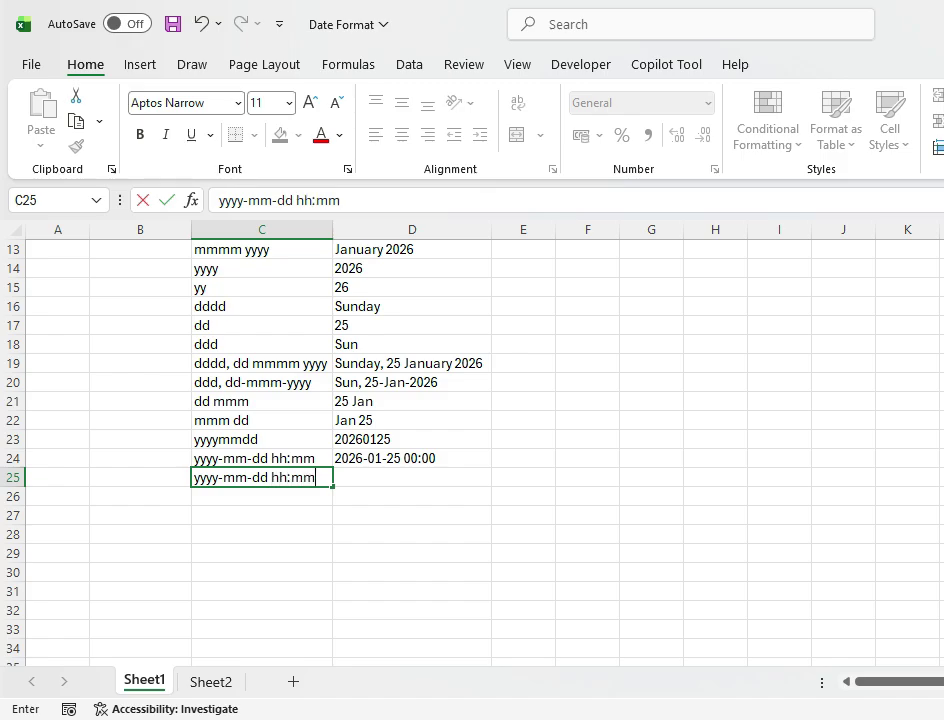
pyautogui.write(':ss')
pyautogui.press('Return')
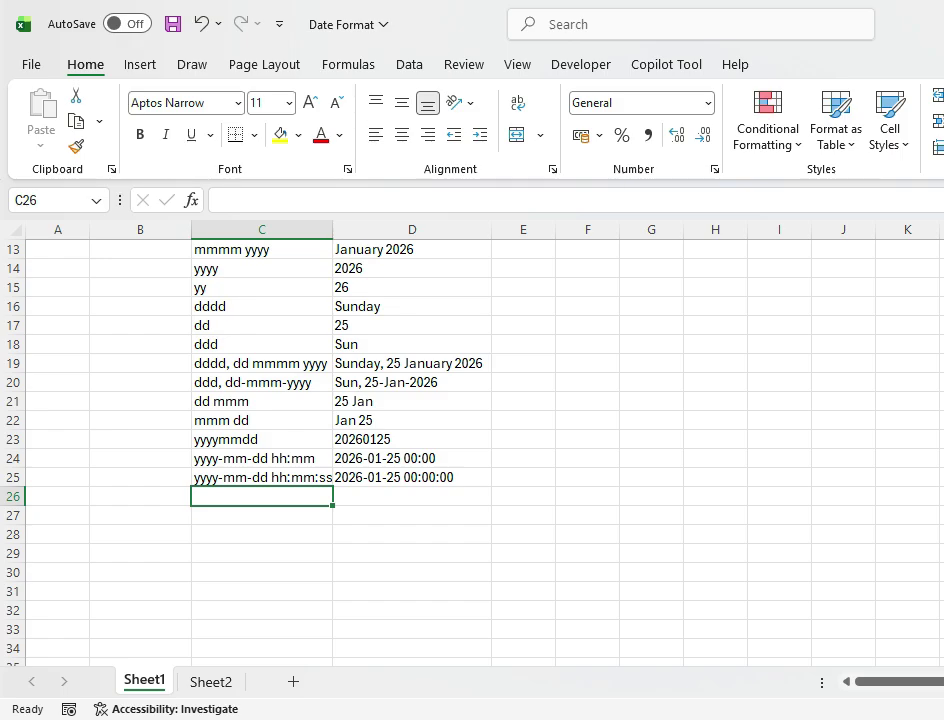
# - Enter the format label dd "of" mmmm yyyy in C26, with the word "of" in quotation marks
pyautogui.write('dd ')
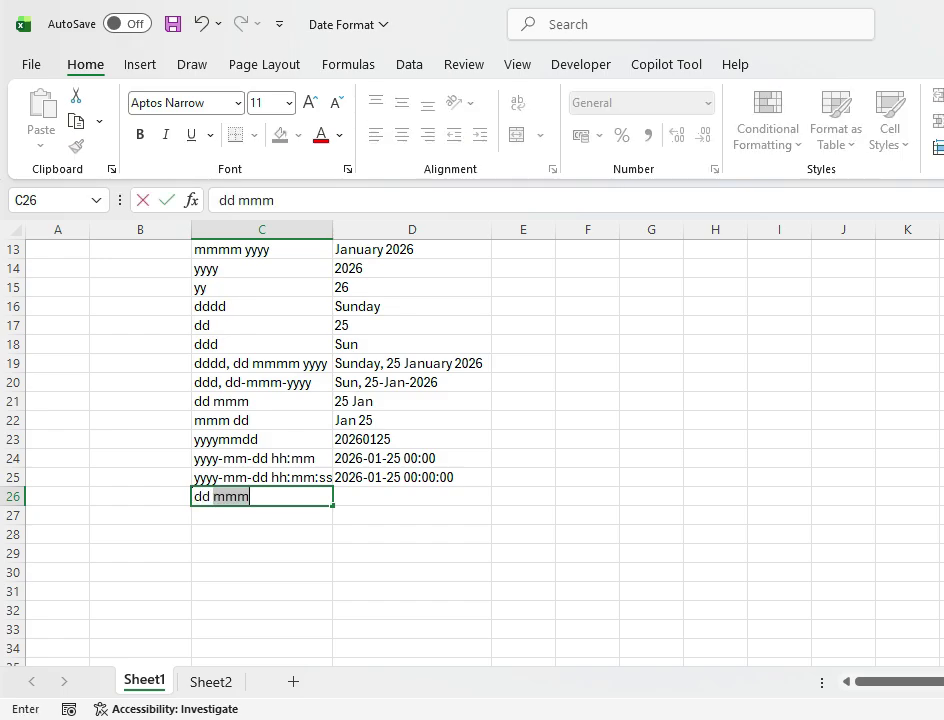
pyautogui.write('"of')
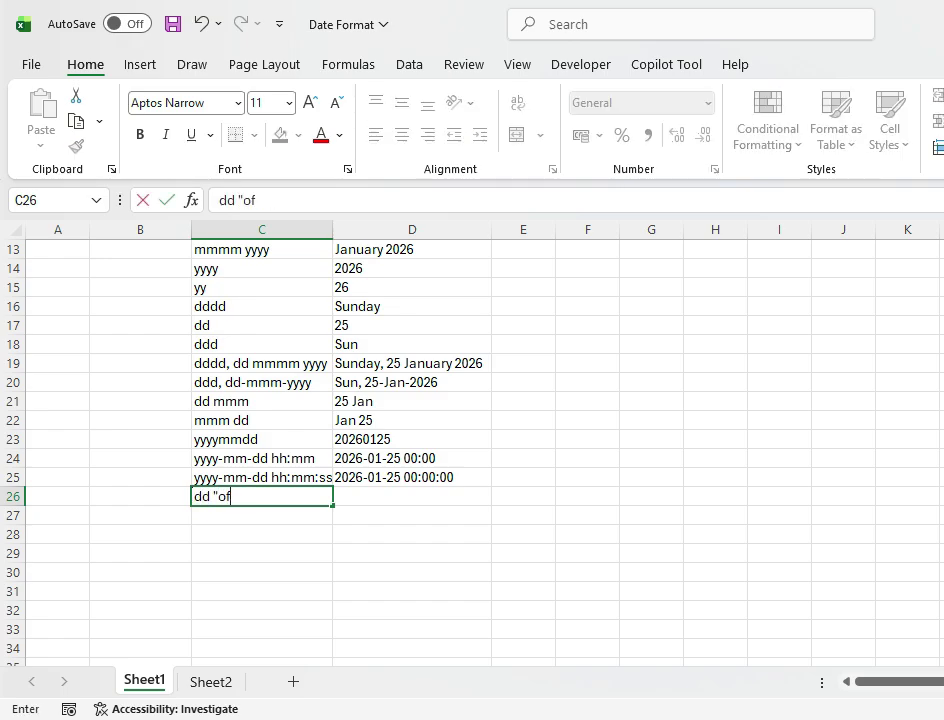
pyautogui.write('" mmmm')
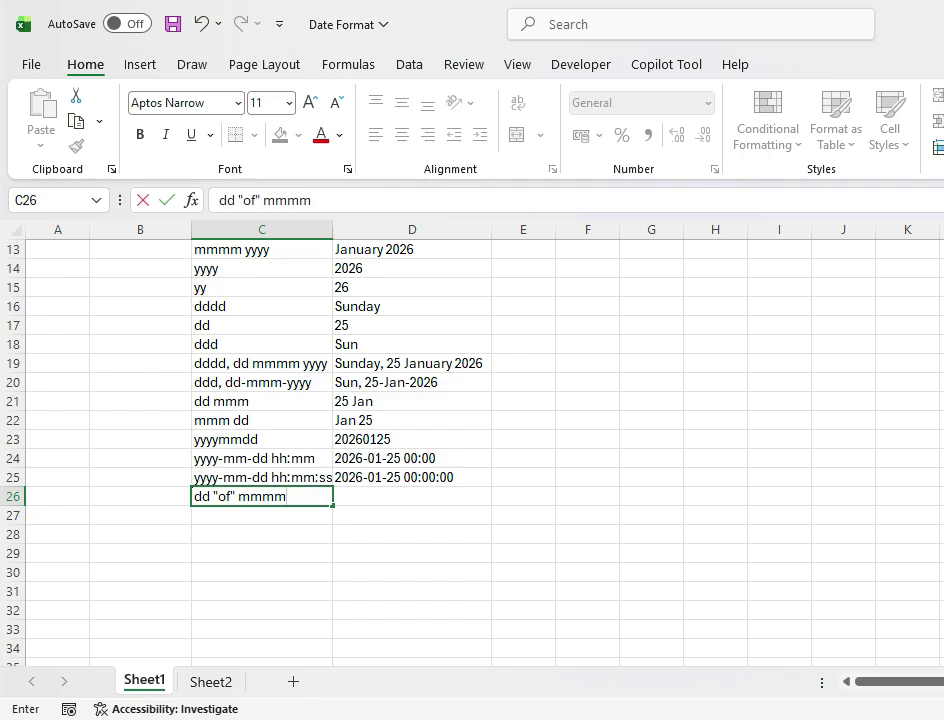
pyautogui.write(' yyyy')
pyautogui.press('Return')
# - Review the format labels and their results through row 26, and inspect the formula behind the mm/dd/yyyy result in D8
pyautogui.scroll(1, 480, 450)
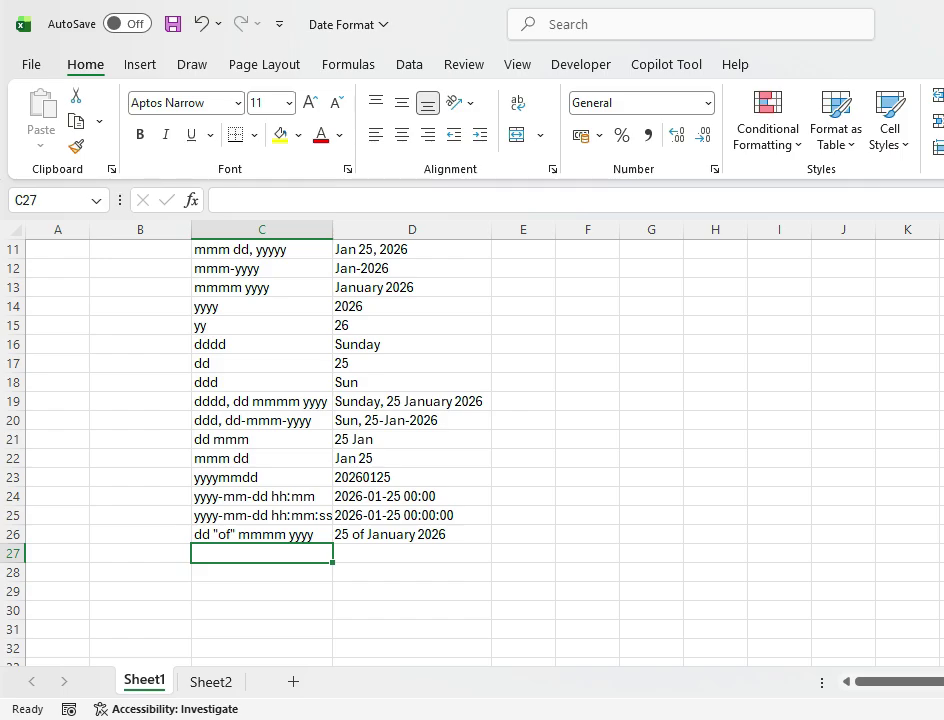
pyautogui.scroll(4, 480, 450)
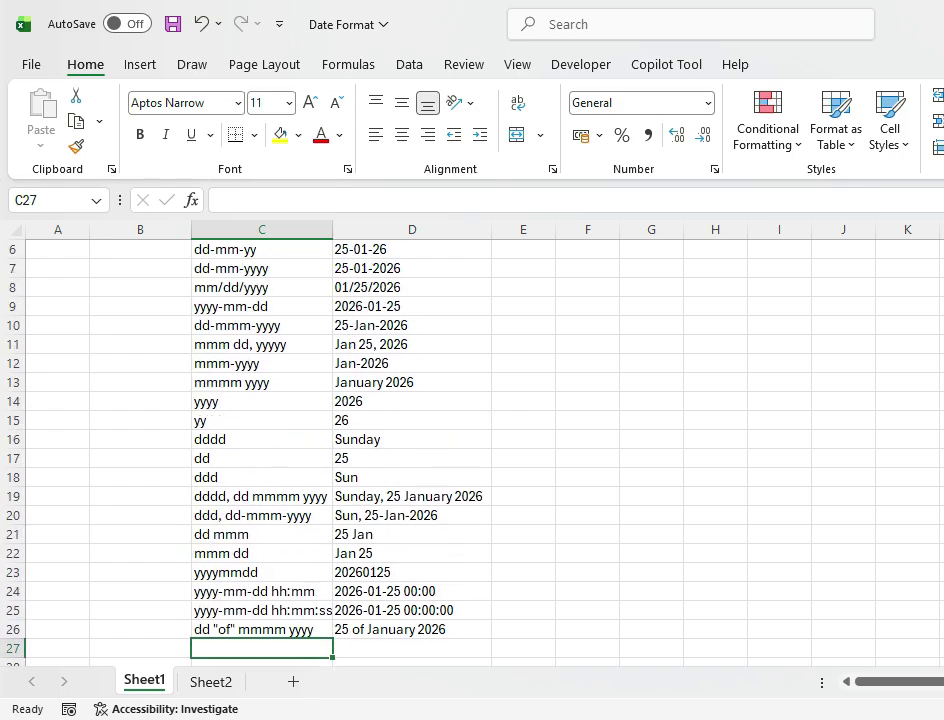
pyautogui.scroll(-2, 480, 450)
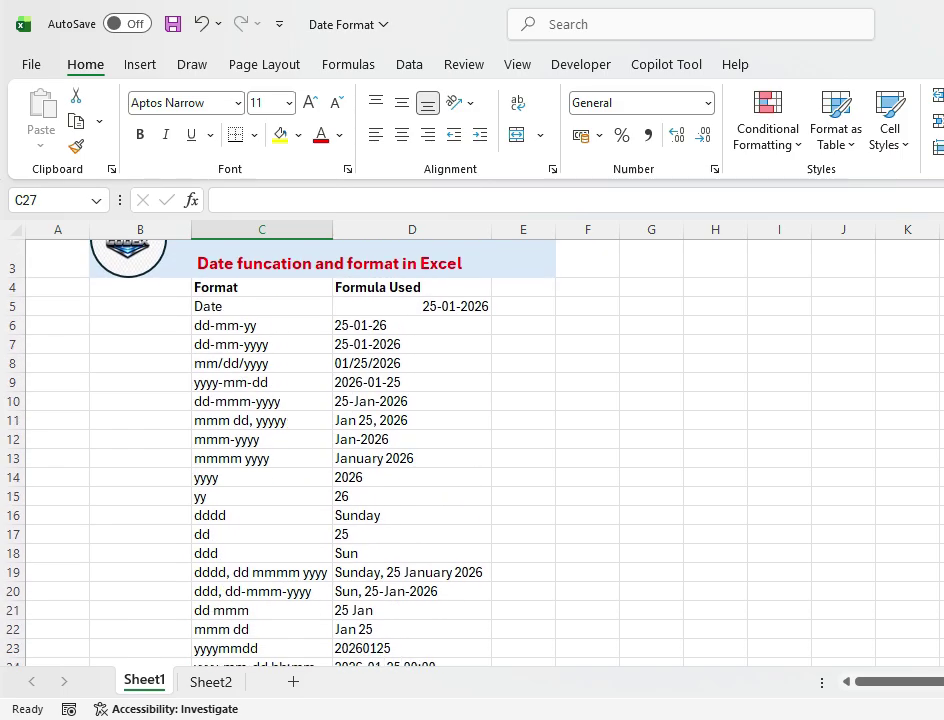
pyautogui.scroll(-3, 480, 450)
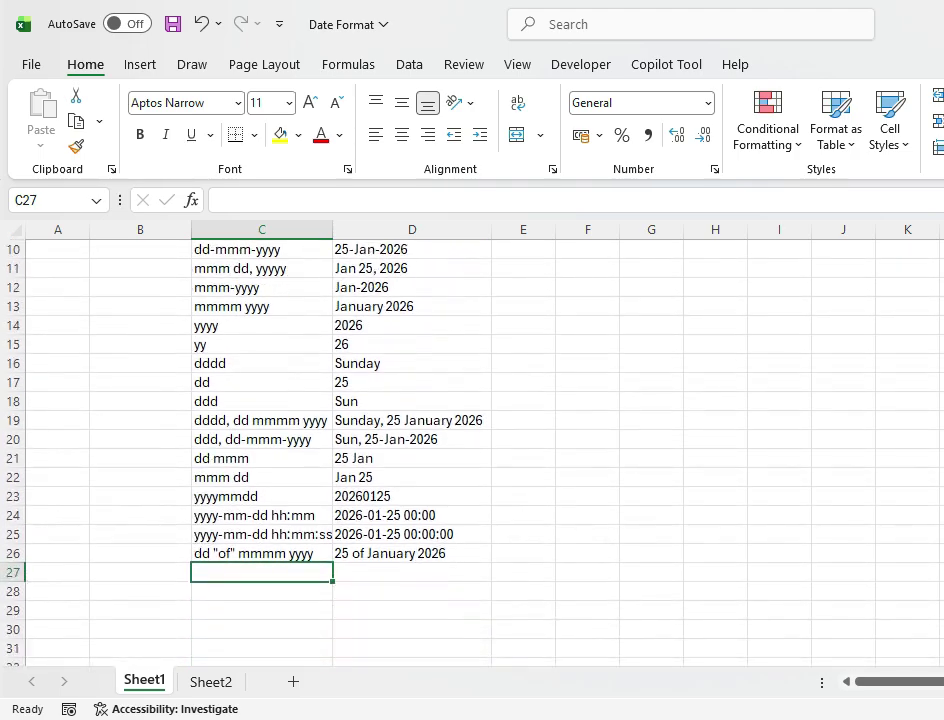
pyautogui.scroll(1, 480, 450)
pyautogui.scroll(-1, 480, 450)
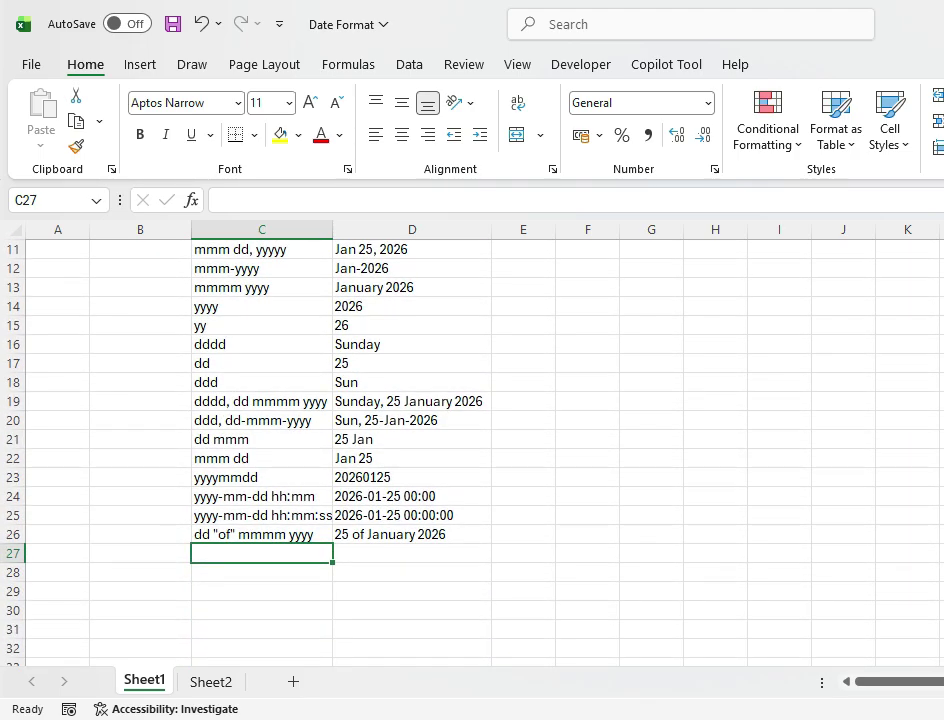
pyautogui.scroll(1, 480, 450)
pyautogui.scroll(3, 480, 450)
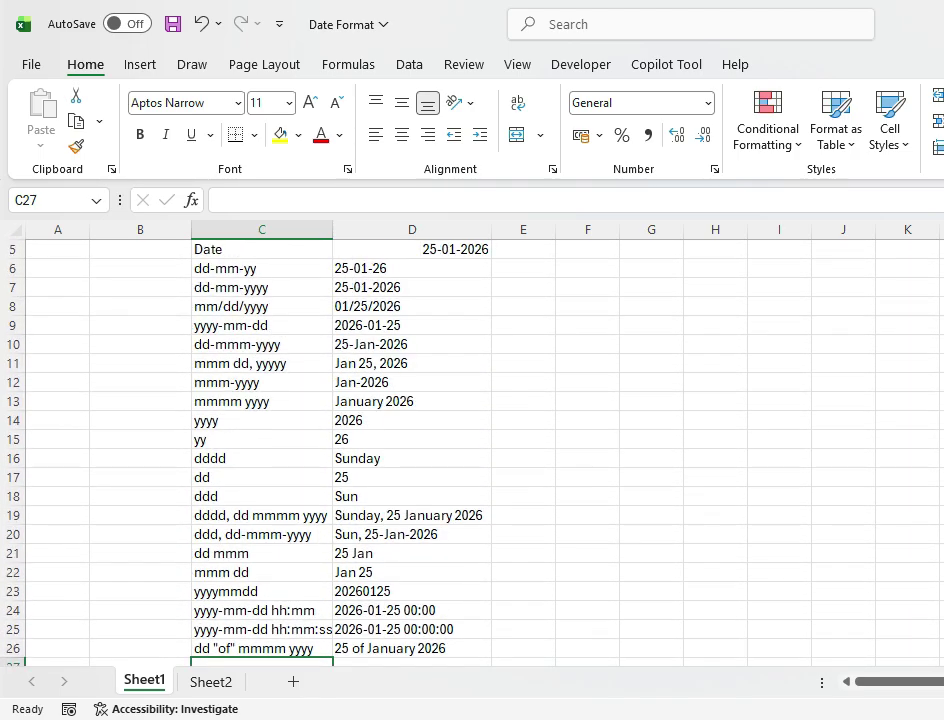
pyautogui.click(411, 401)
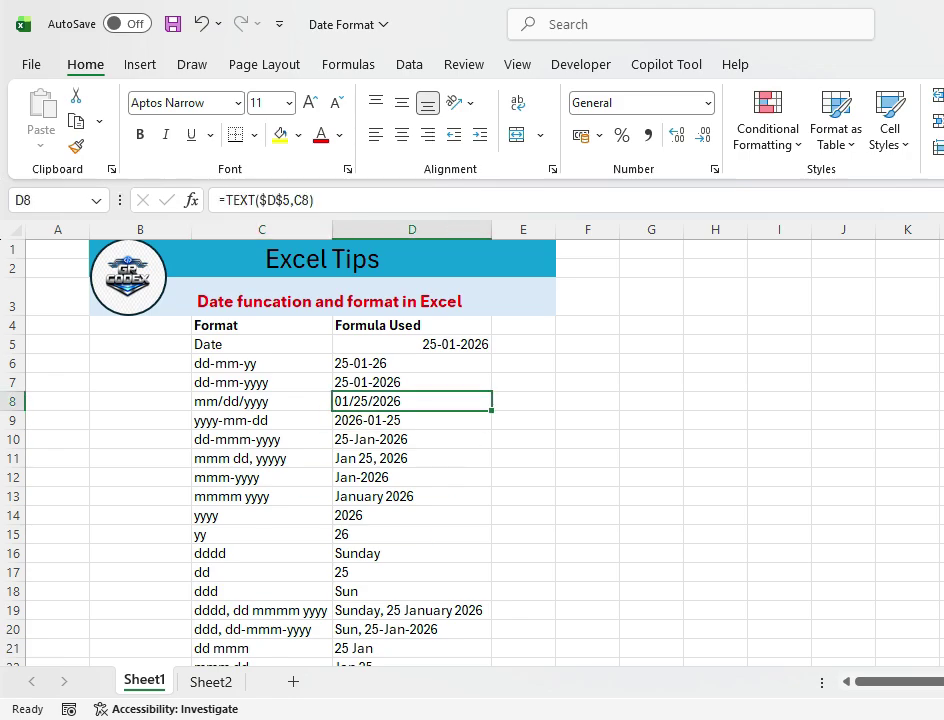